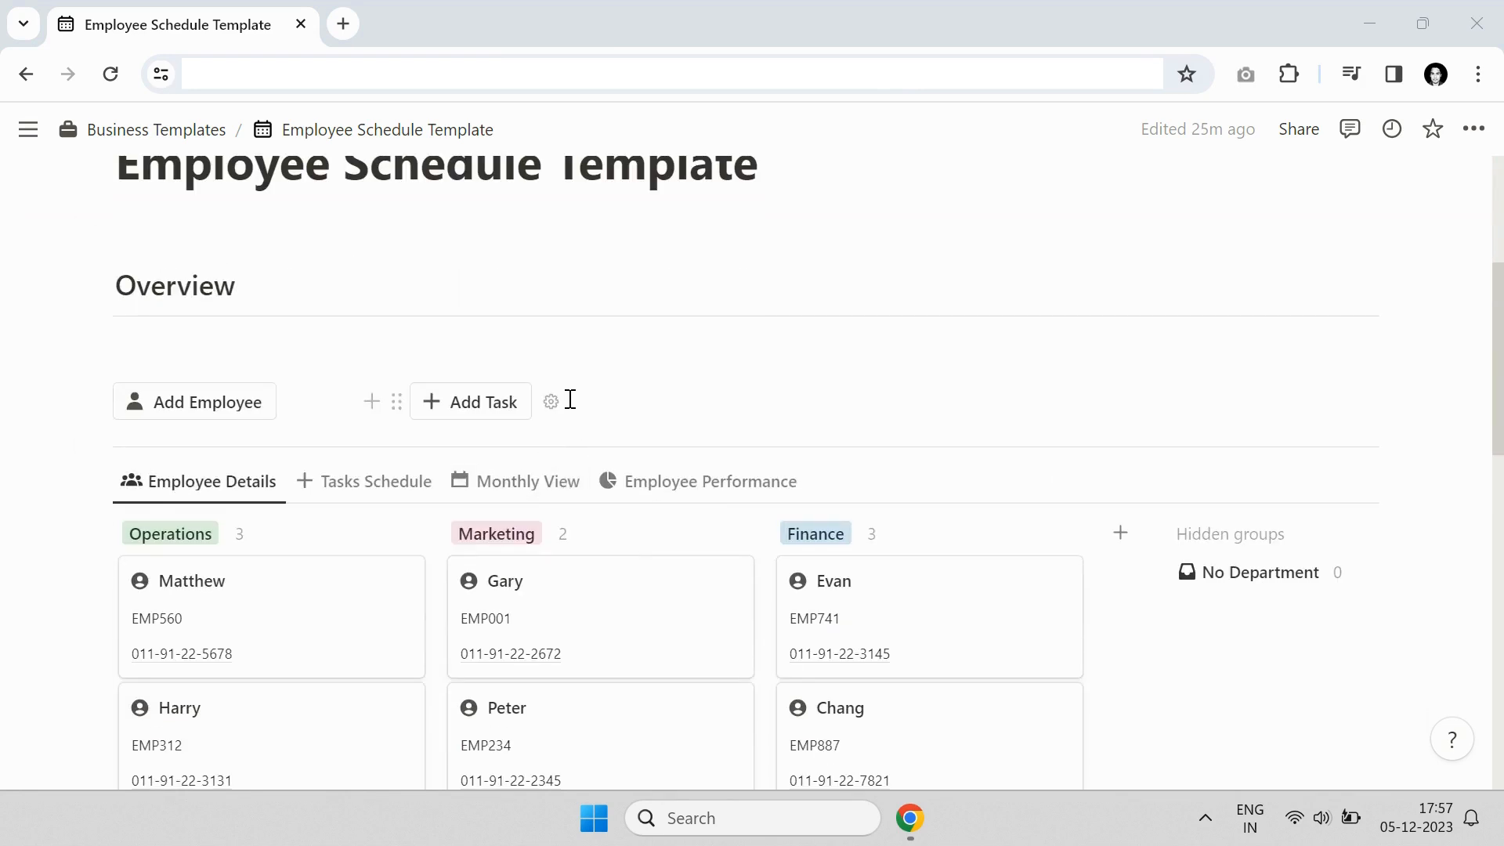
# Review the Employee Details, Tasks Schedule, Monthly View and Employee Performance views, and return to Employee Details
pyautogui.scroll(-3, 569, 400)
pyautogui.scroll(2, 342, 319)
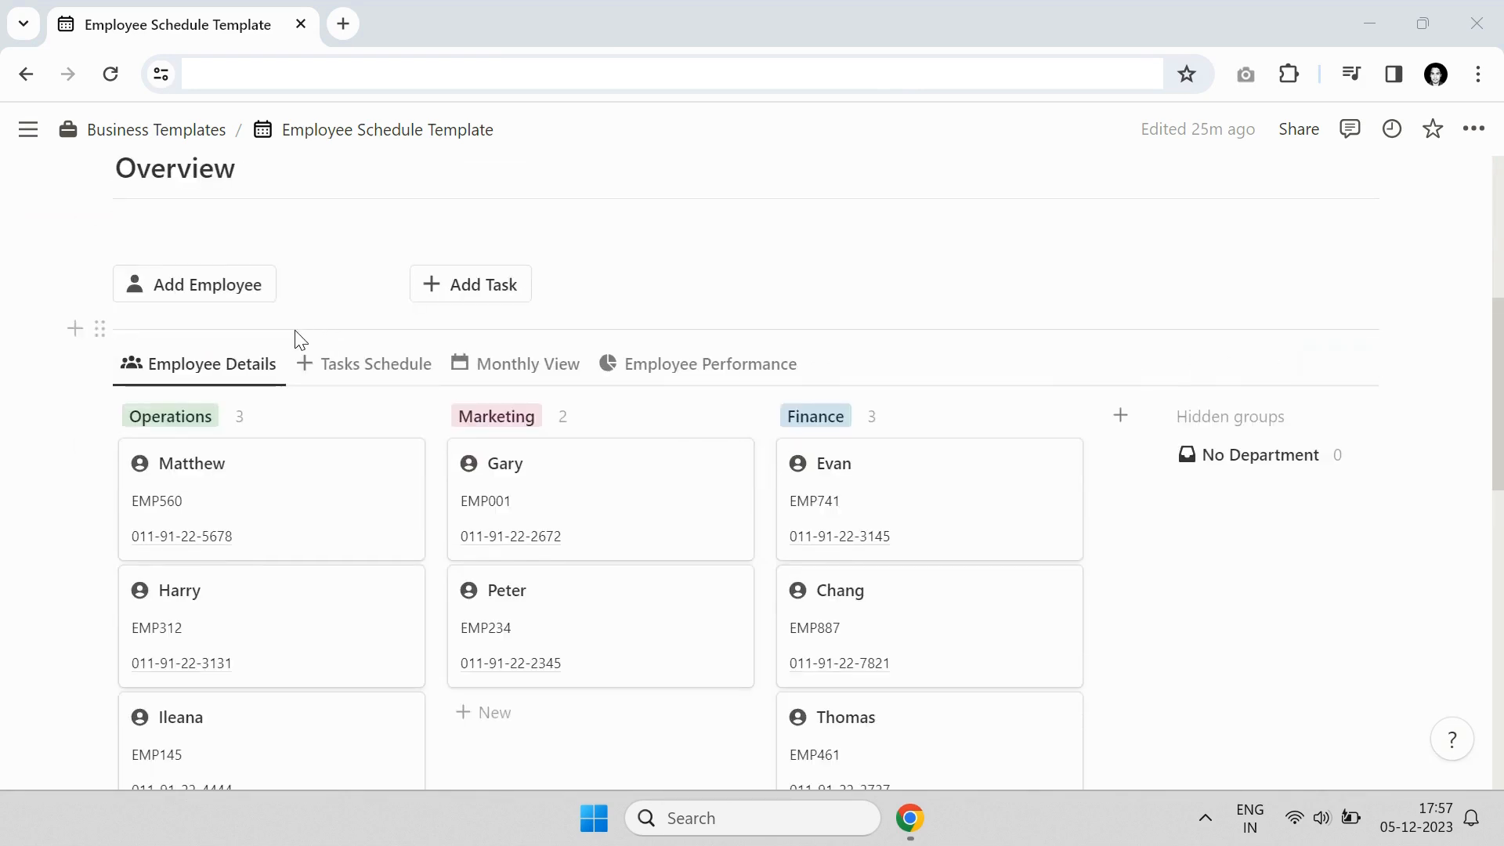
pyautogui.scroll(-2, 564, 447)
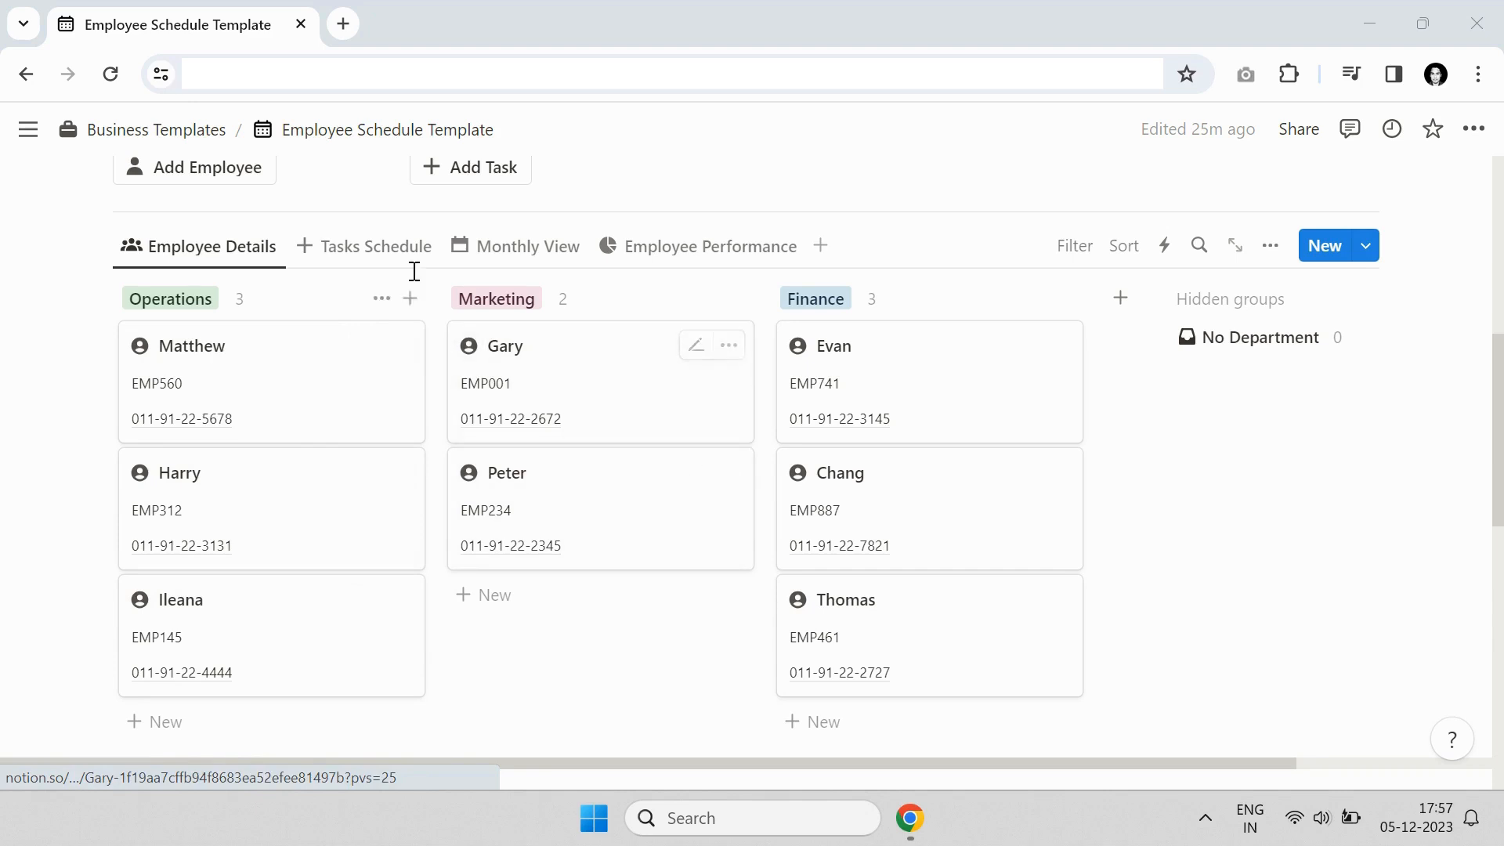
pyautogui.click(396, 247)
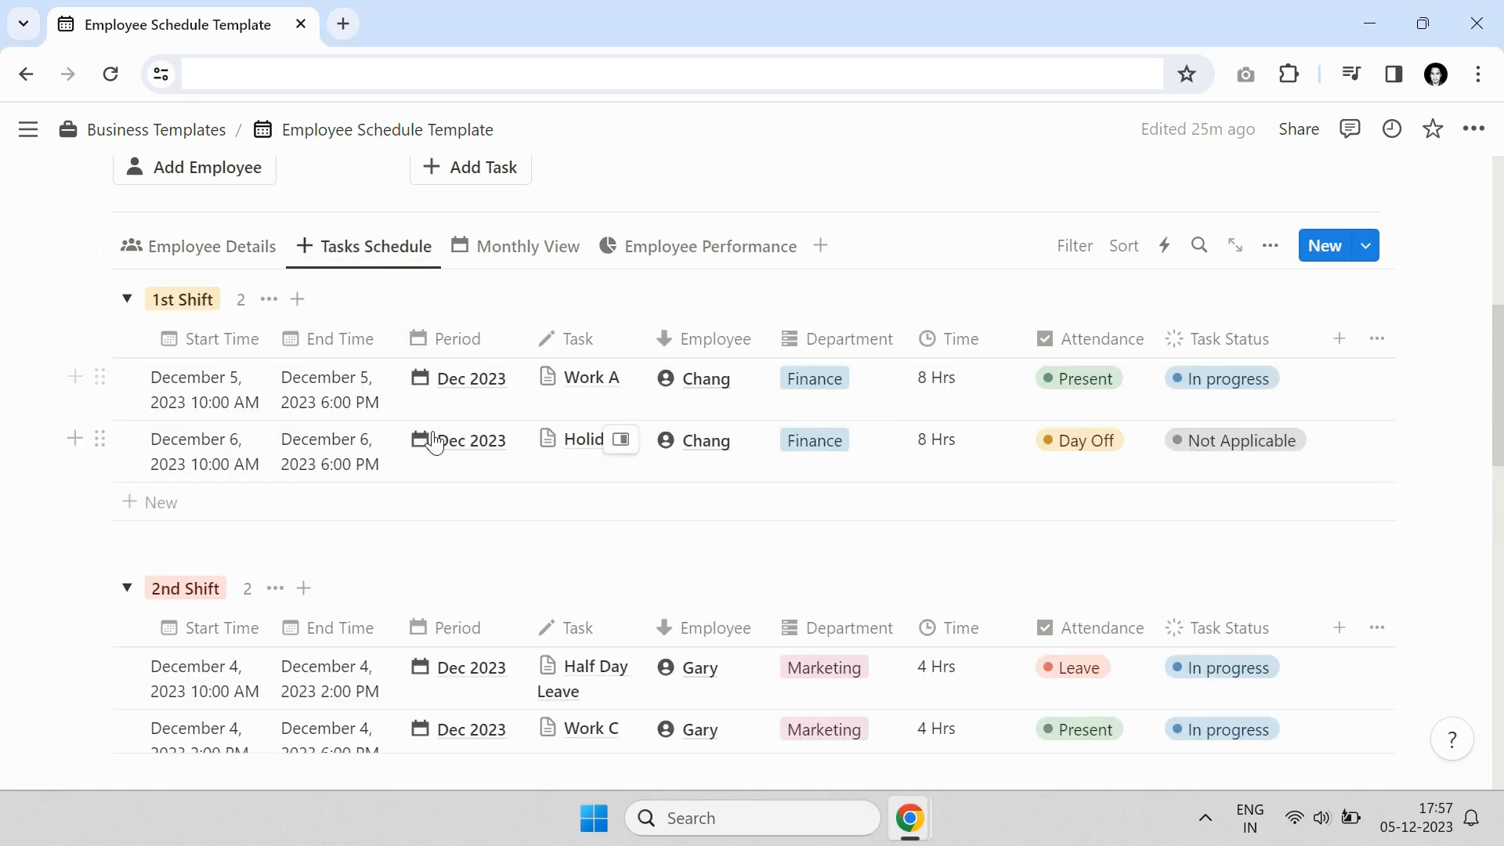
pyautogui.click(530, 255)
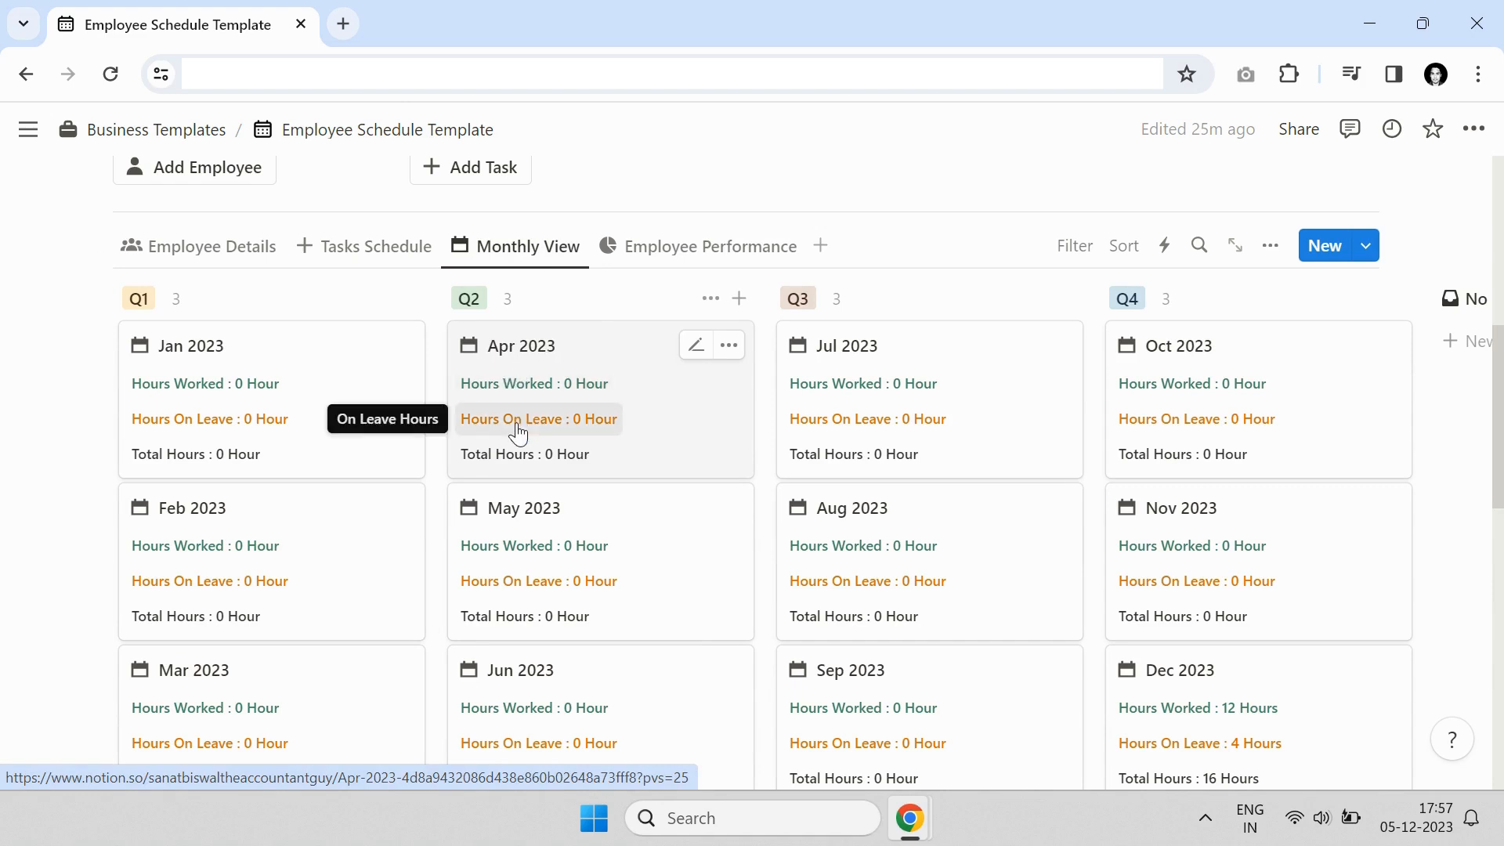
pyautogui.click(676, 246)
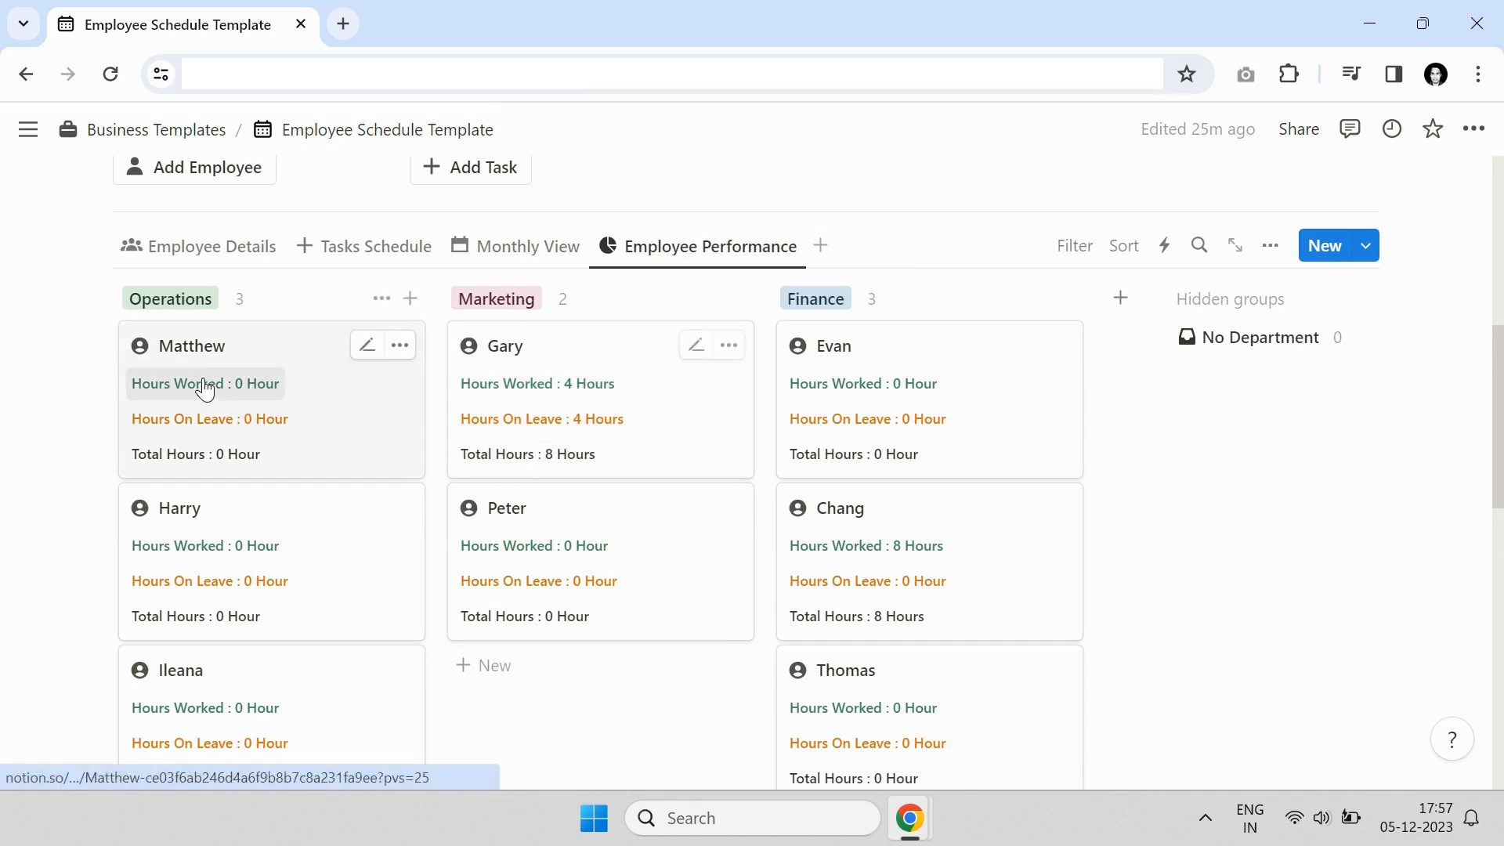
pyautogui.scroll(-3, 668, 369)
pyautogui.scroll(3, 669, 369)
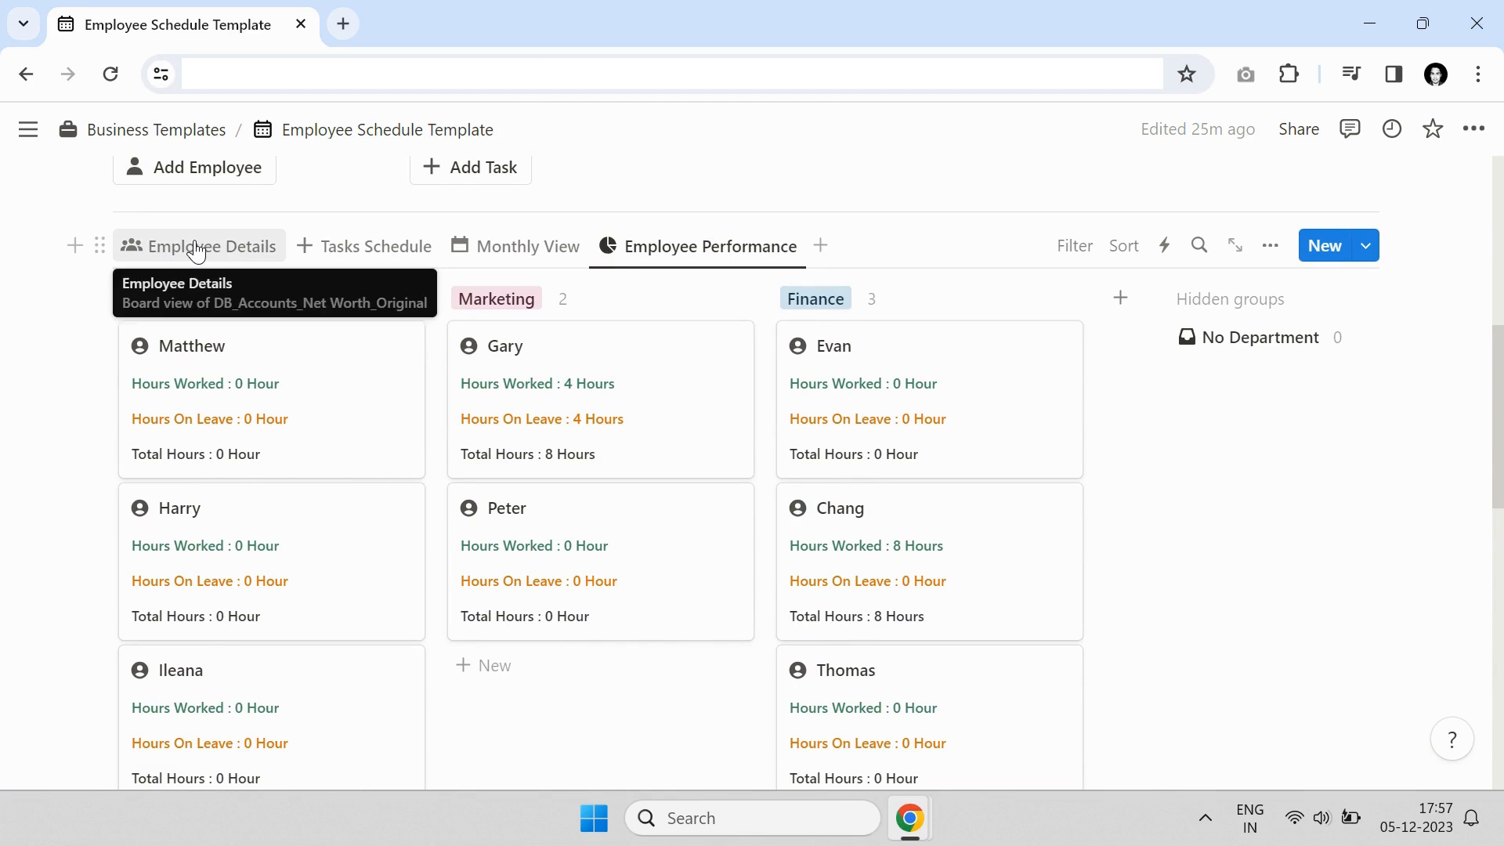
pyautogui.click(197, 252)
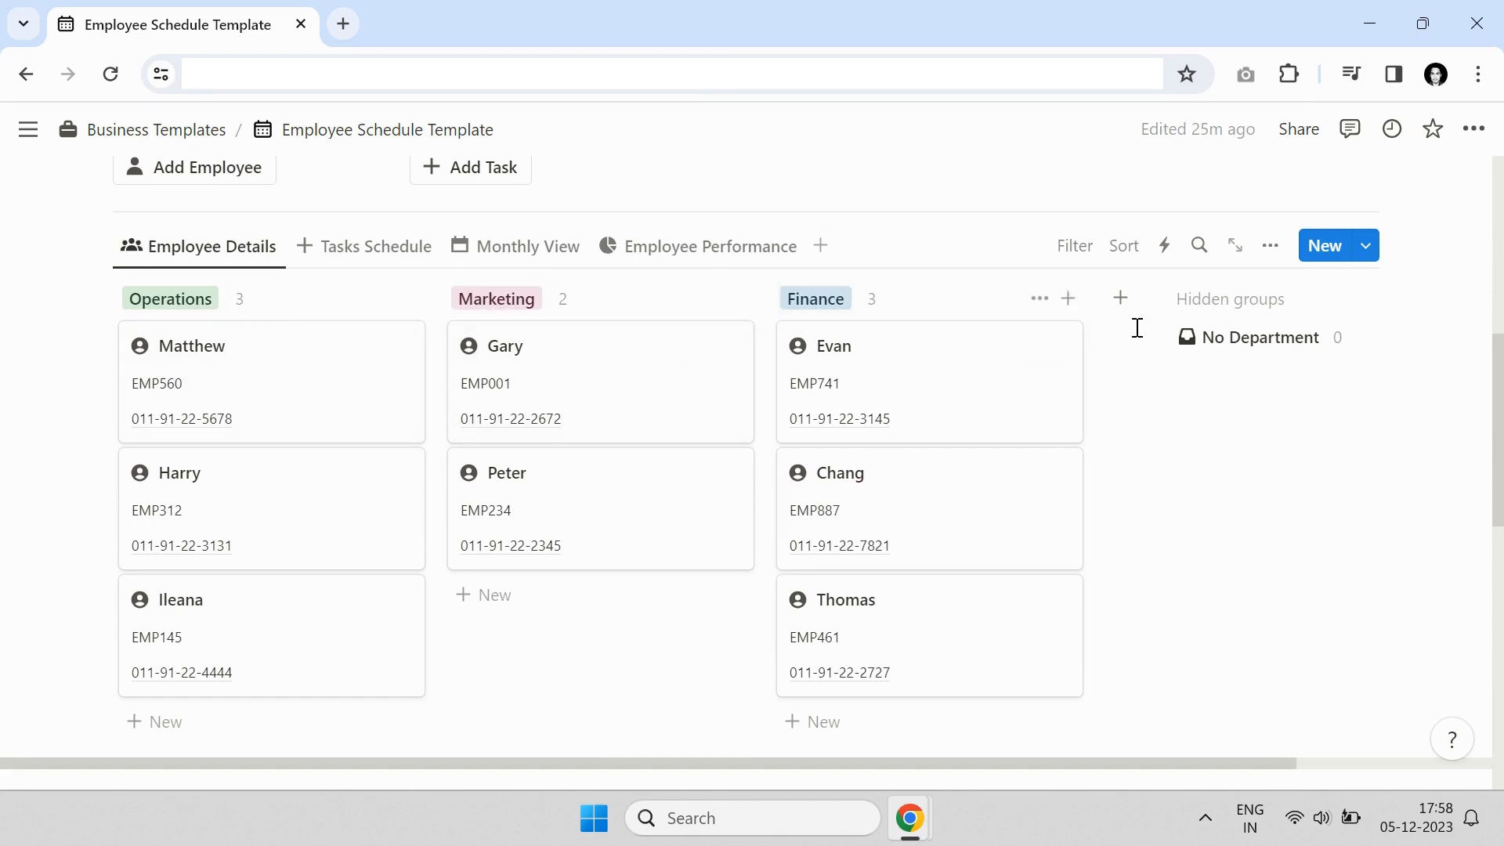
# Open the new-group entry on the employee board and the Finance group's name for editing, and dismiss both
pyautogui.click(1123, 301)
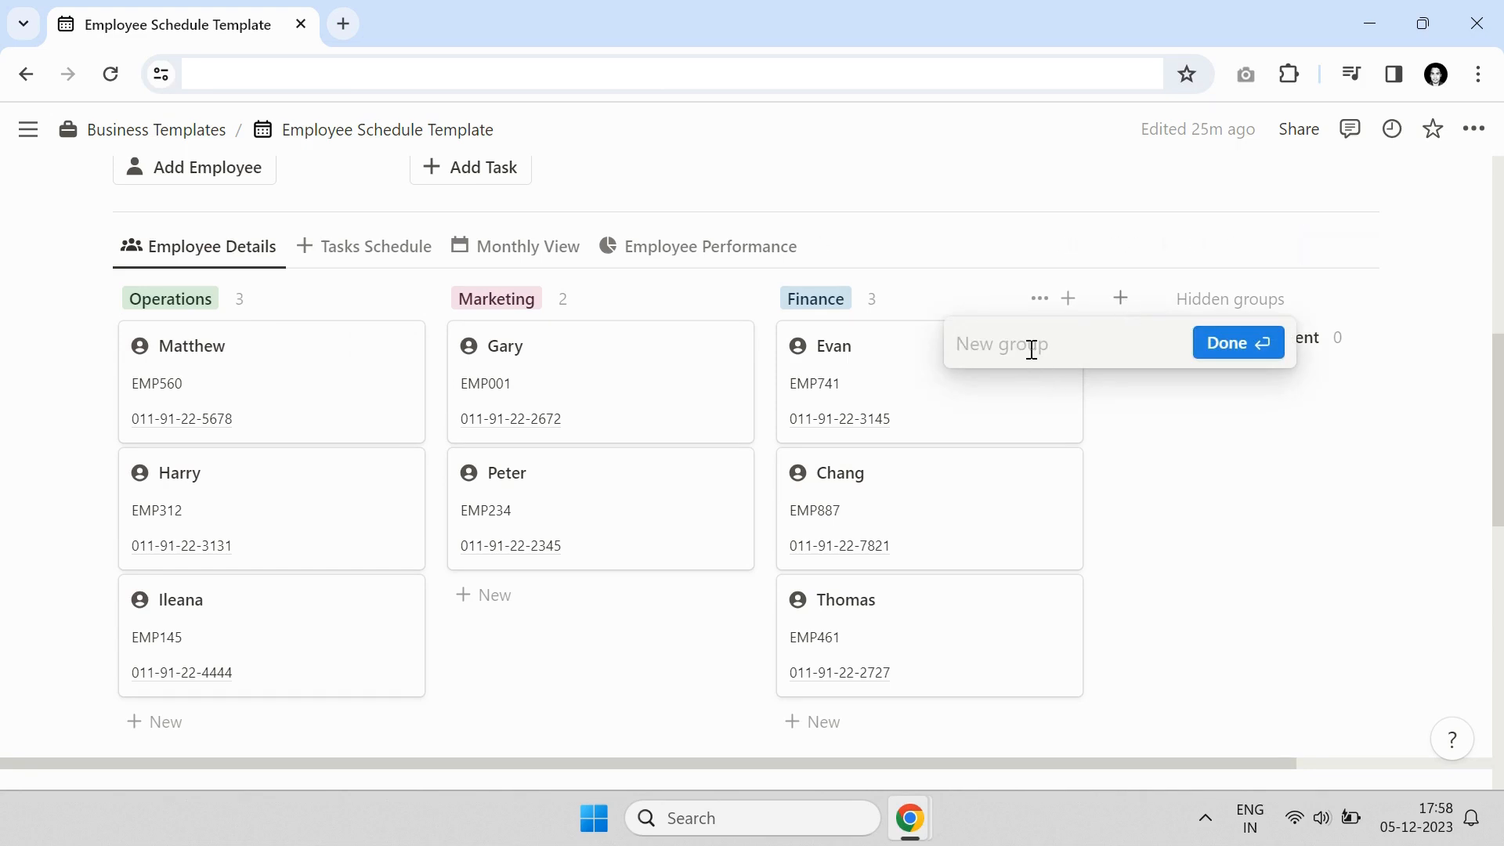
pyautogui.click(1220, 492)
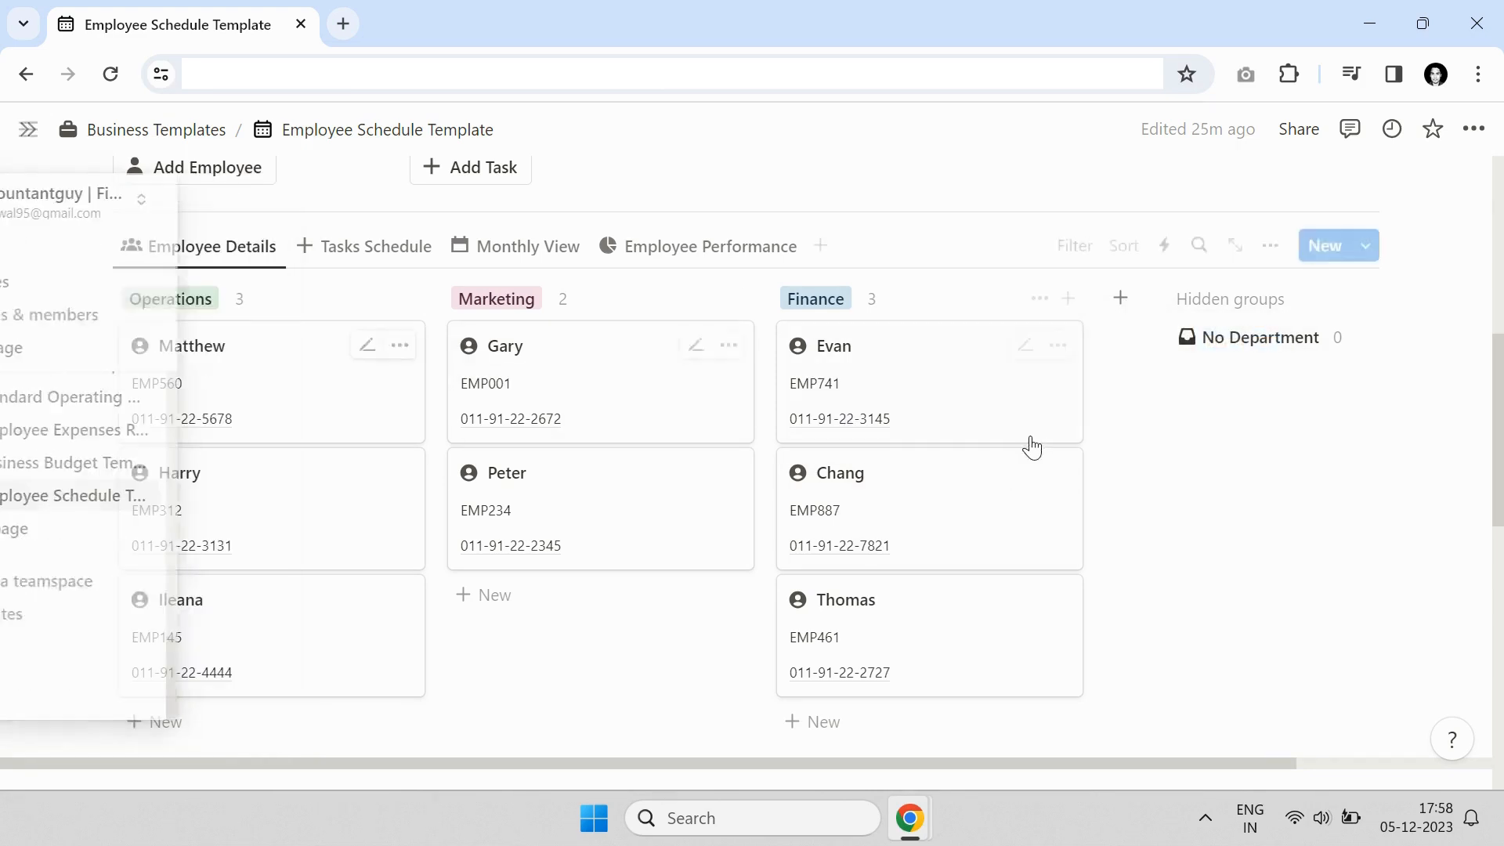
pyautogui.click(825, 297)
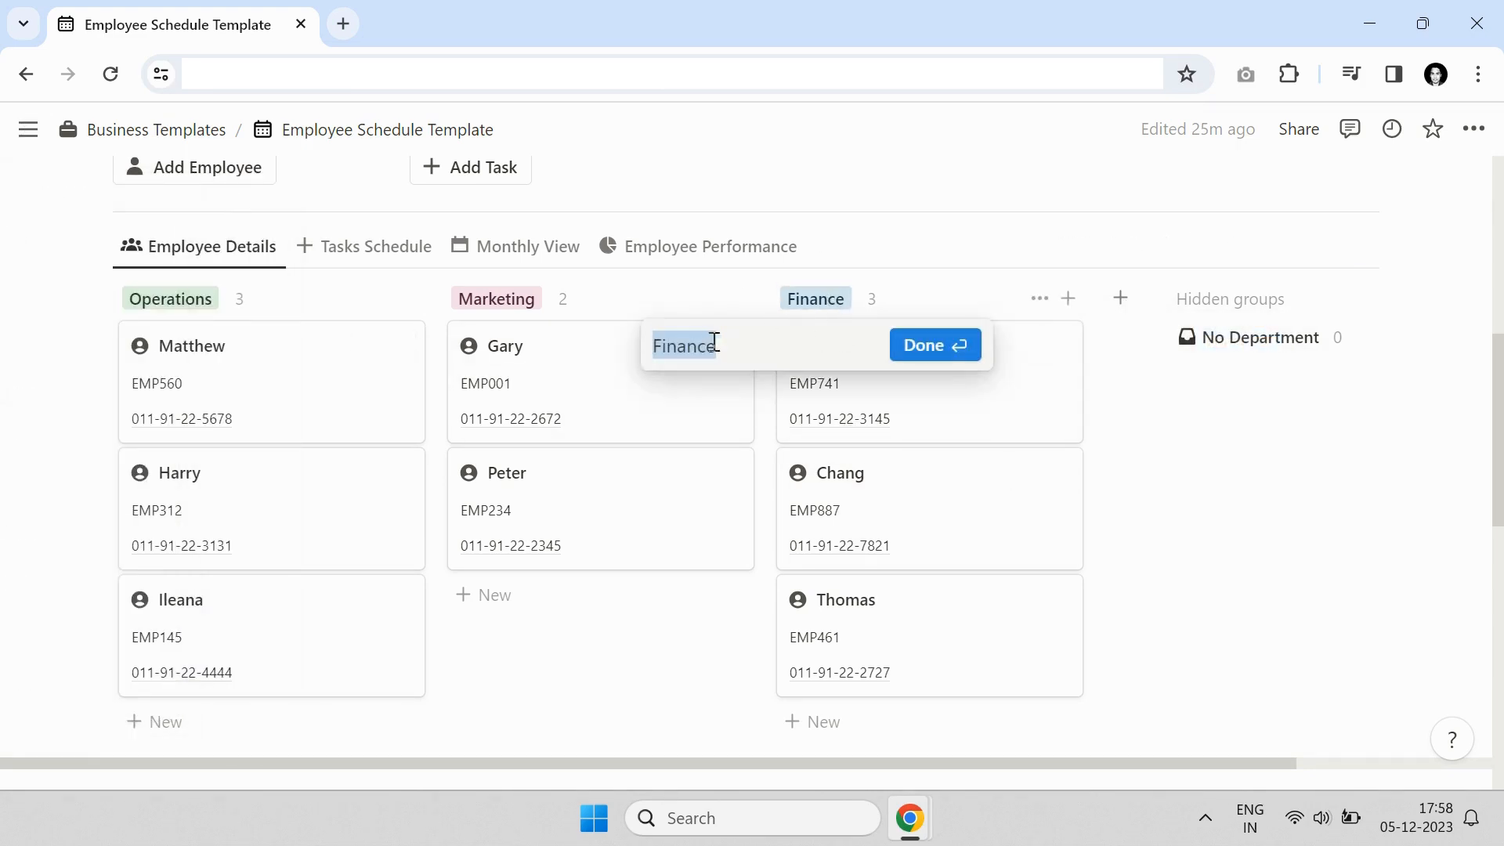
pyautogui.click(1224, 501)
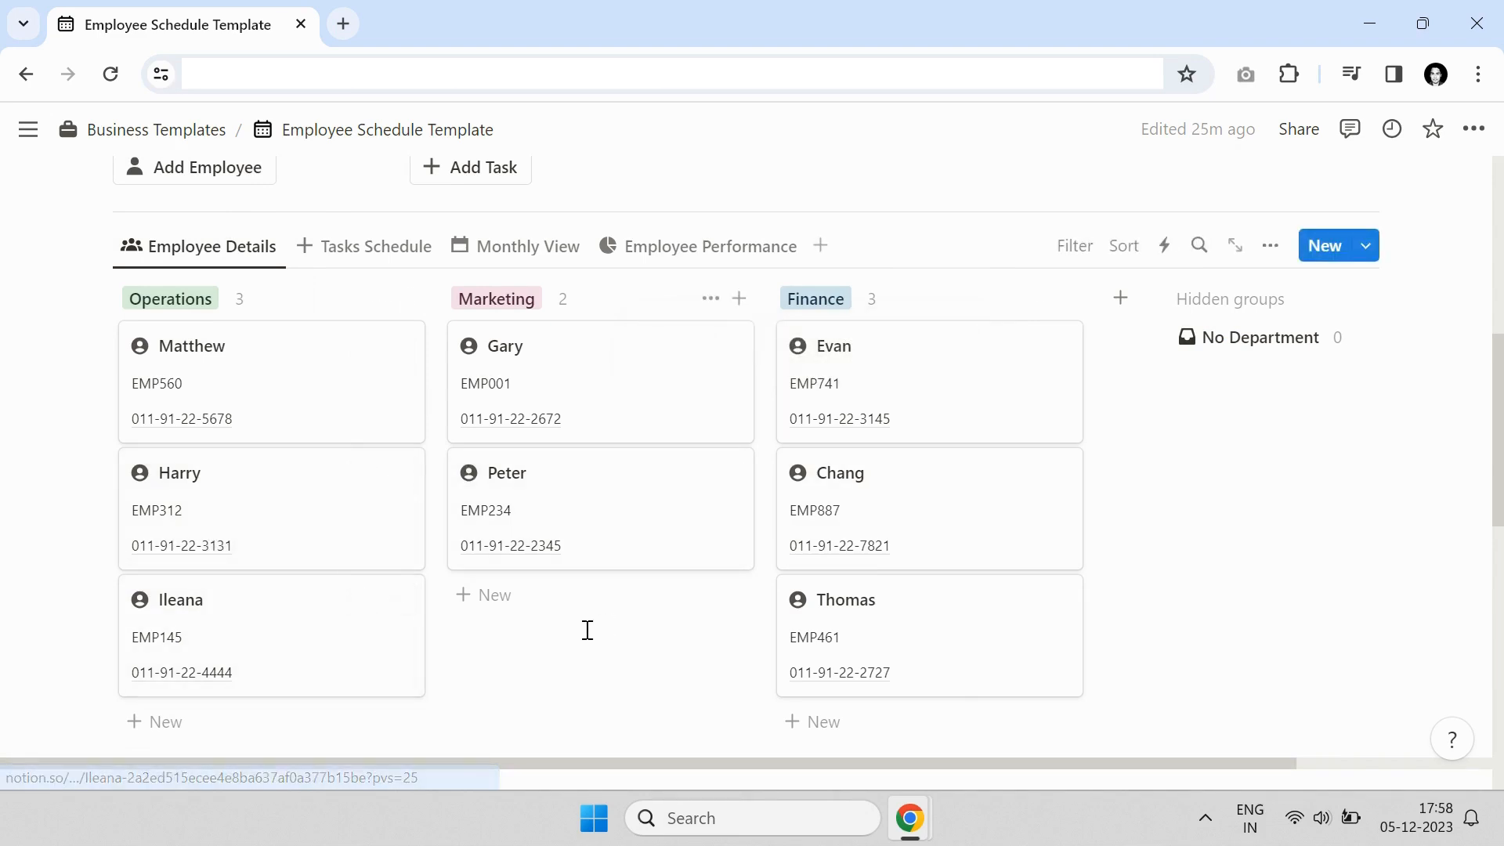
# Add a blank employee card to the Marketing group and delete it
pyautogui.click(554, 610)
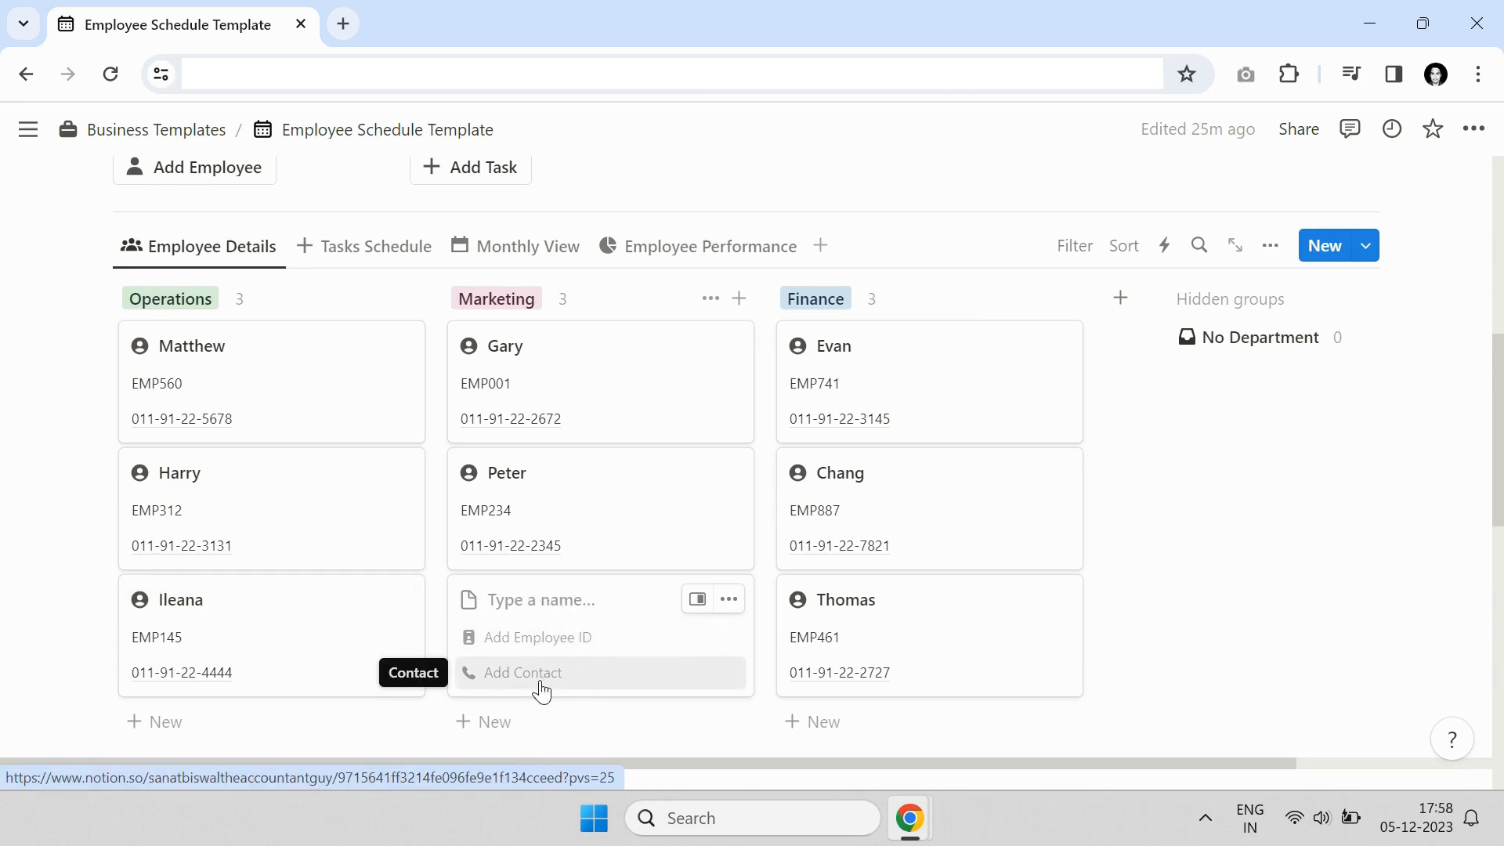
pyautogui.click(729, 600)
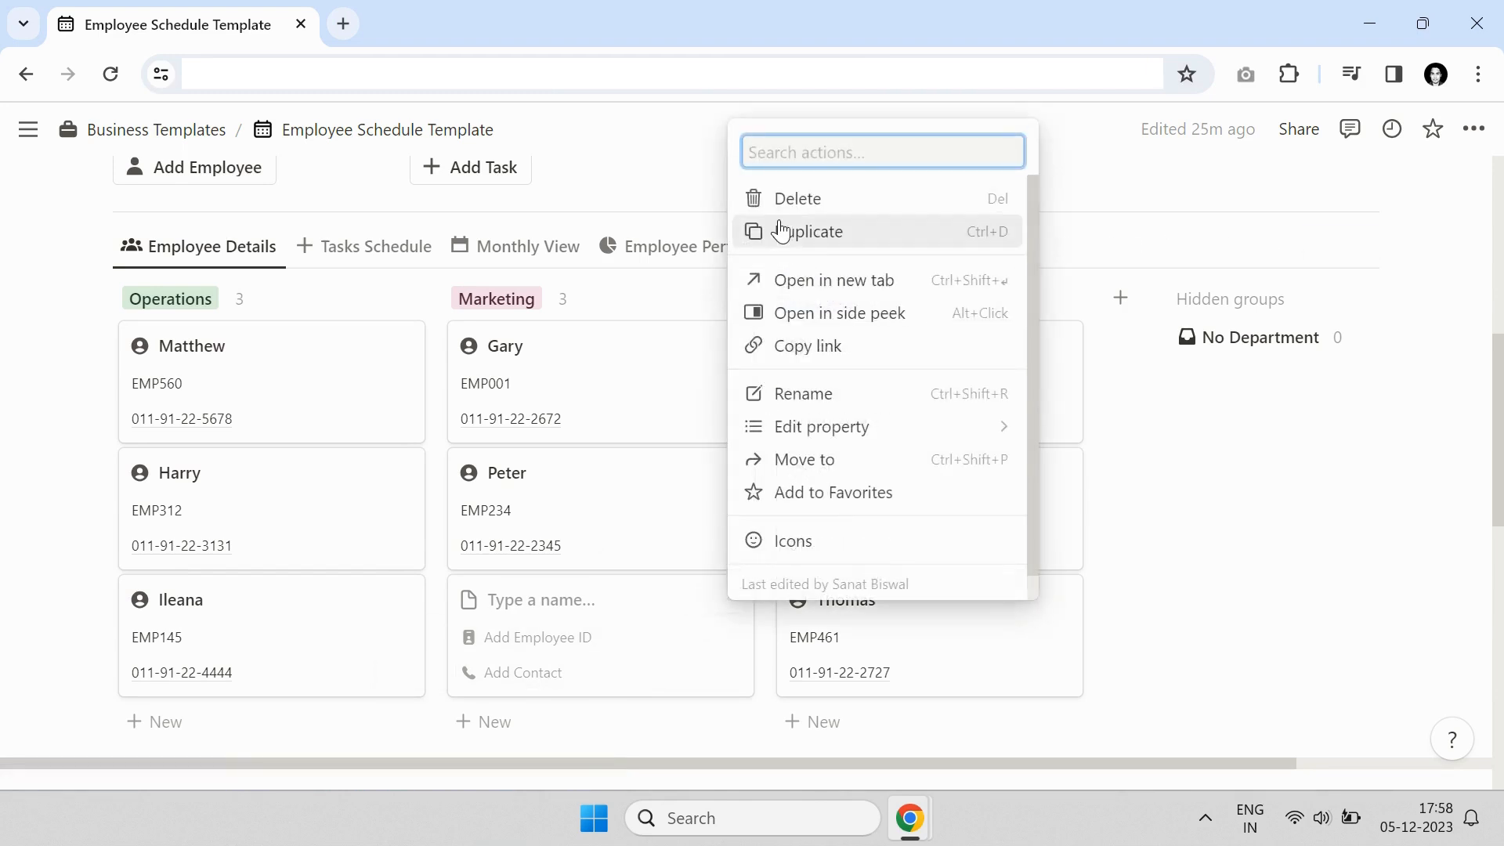
pyautogui.click(799, 201)
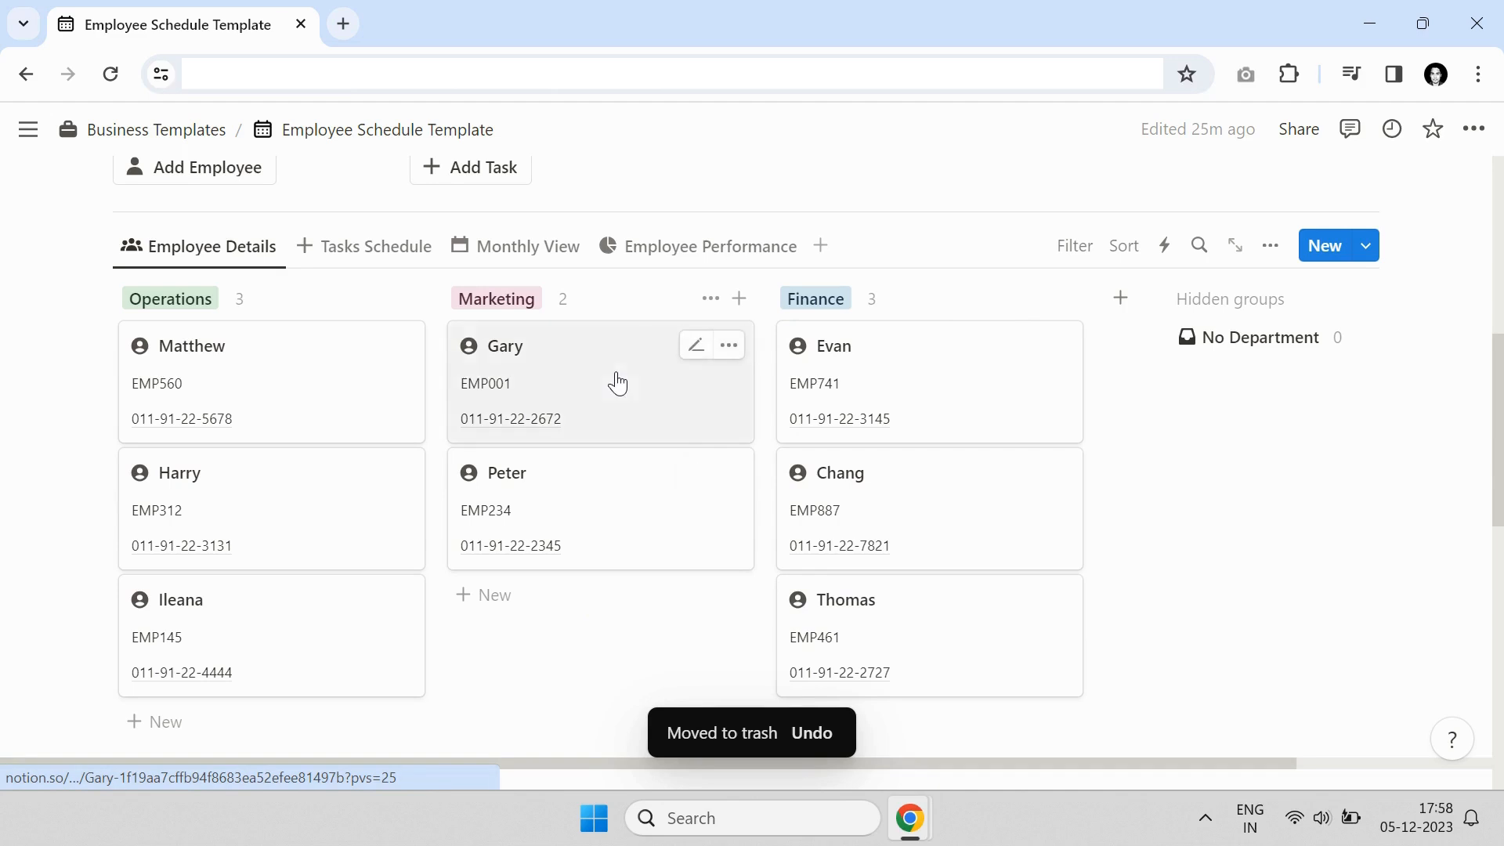
# Examine the first Marketing employee's record, and look at the Tasks Schedule view before returning to Employee Details
pyautogui.click(615, 380)
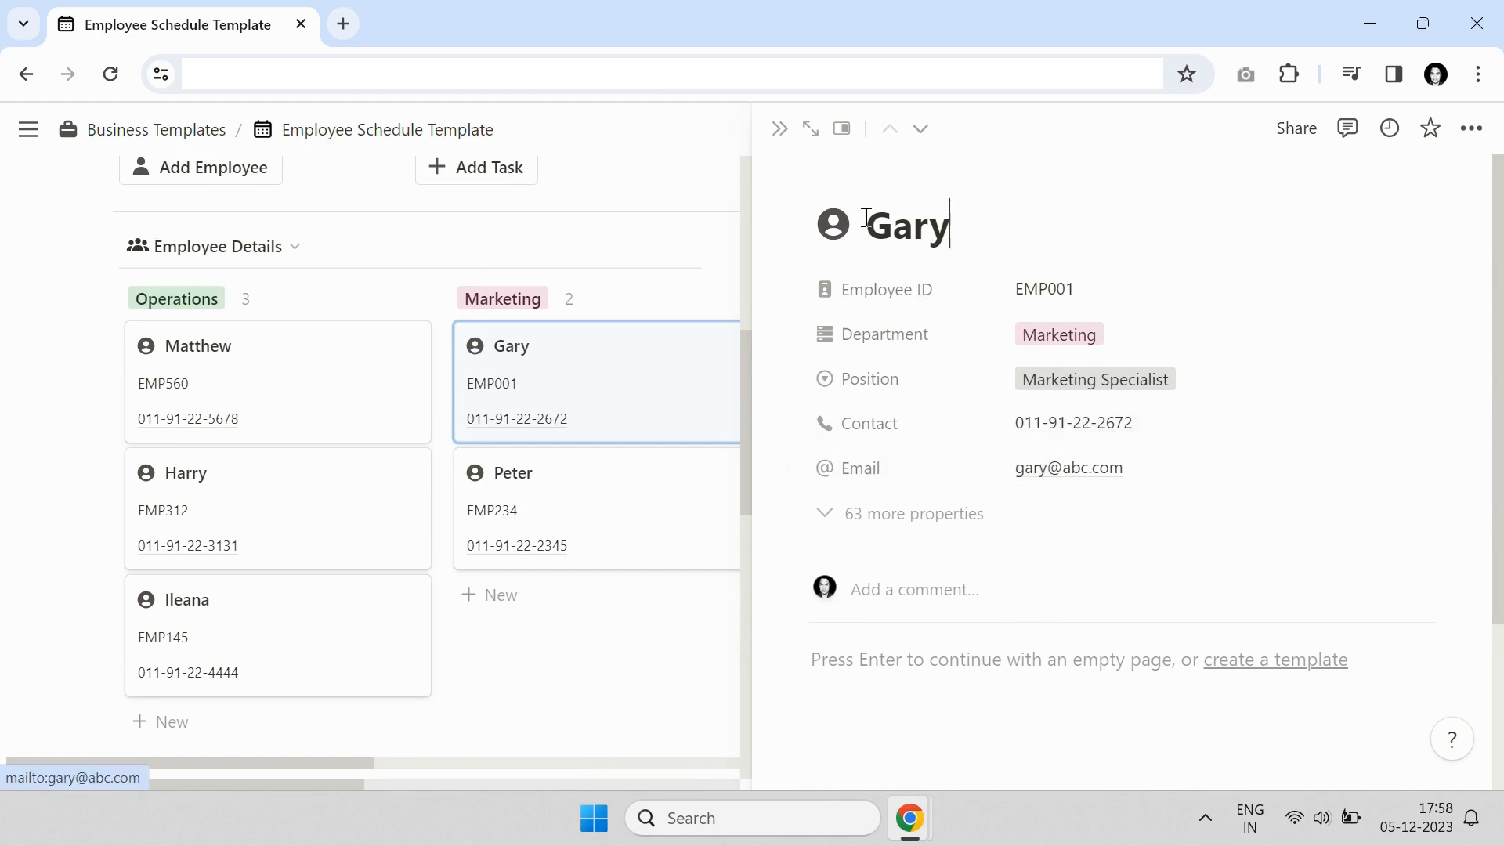
pyautogui.click(780, 128)
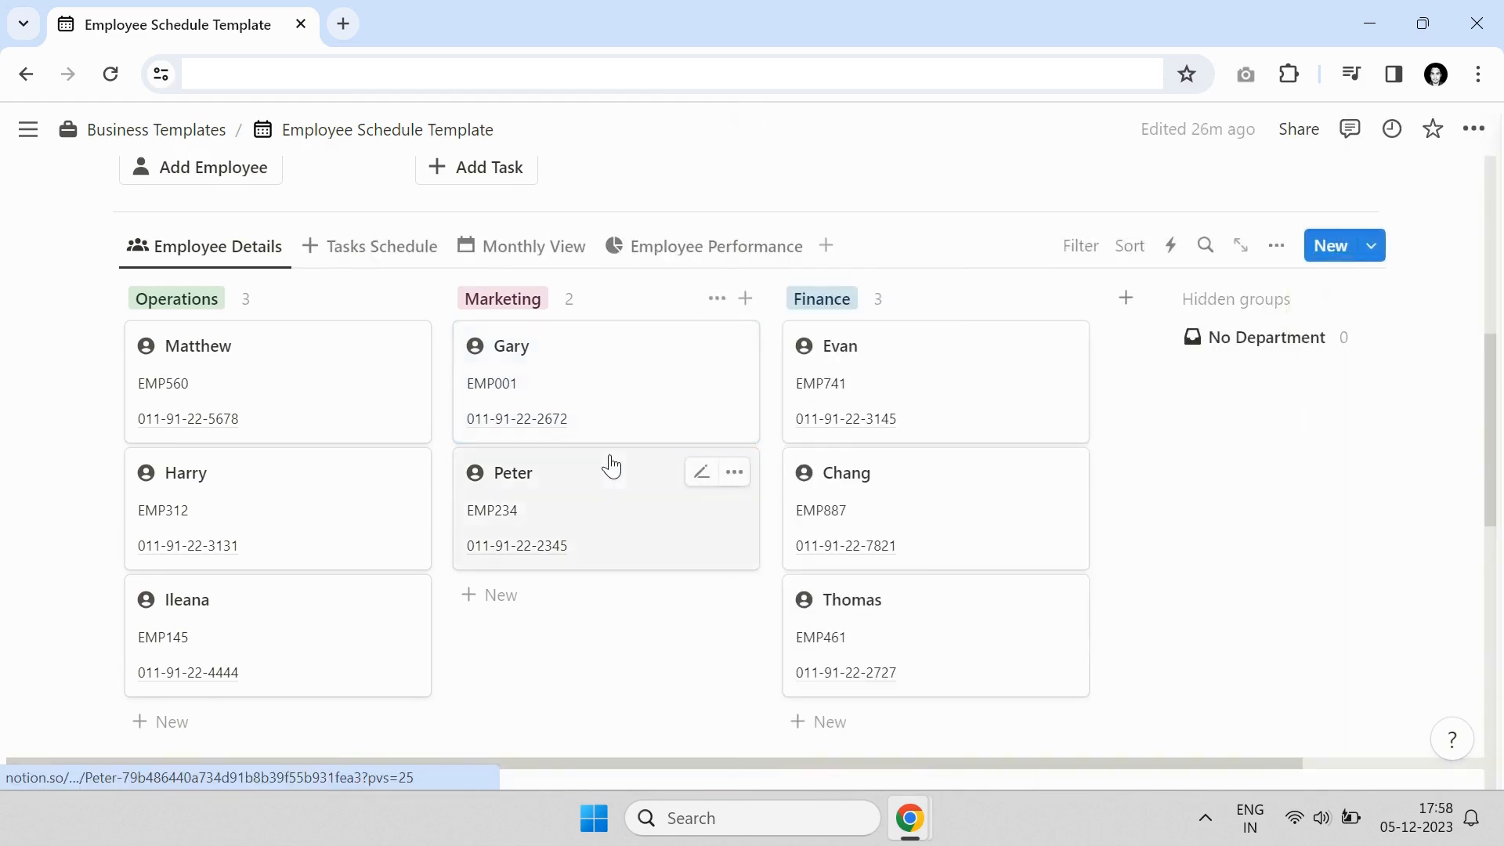
pyautogui.scroll(3, 625, 440)
pyautogui.click(382, 492)
pyautogui.scroll(-3, 607, 380)
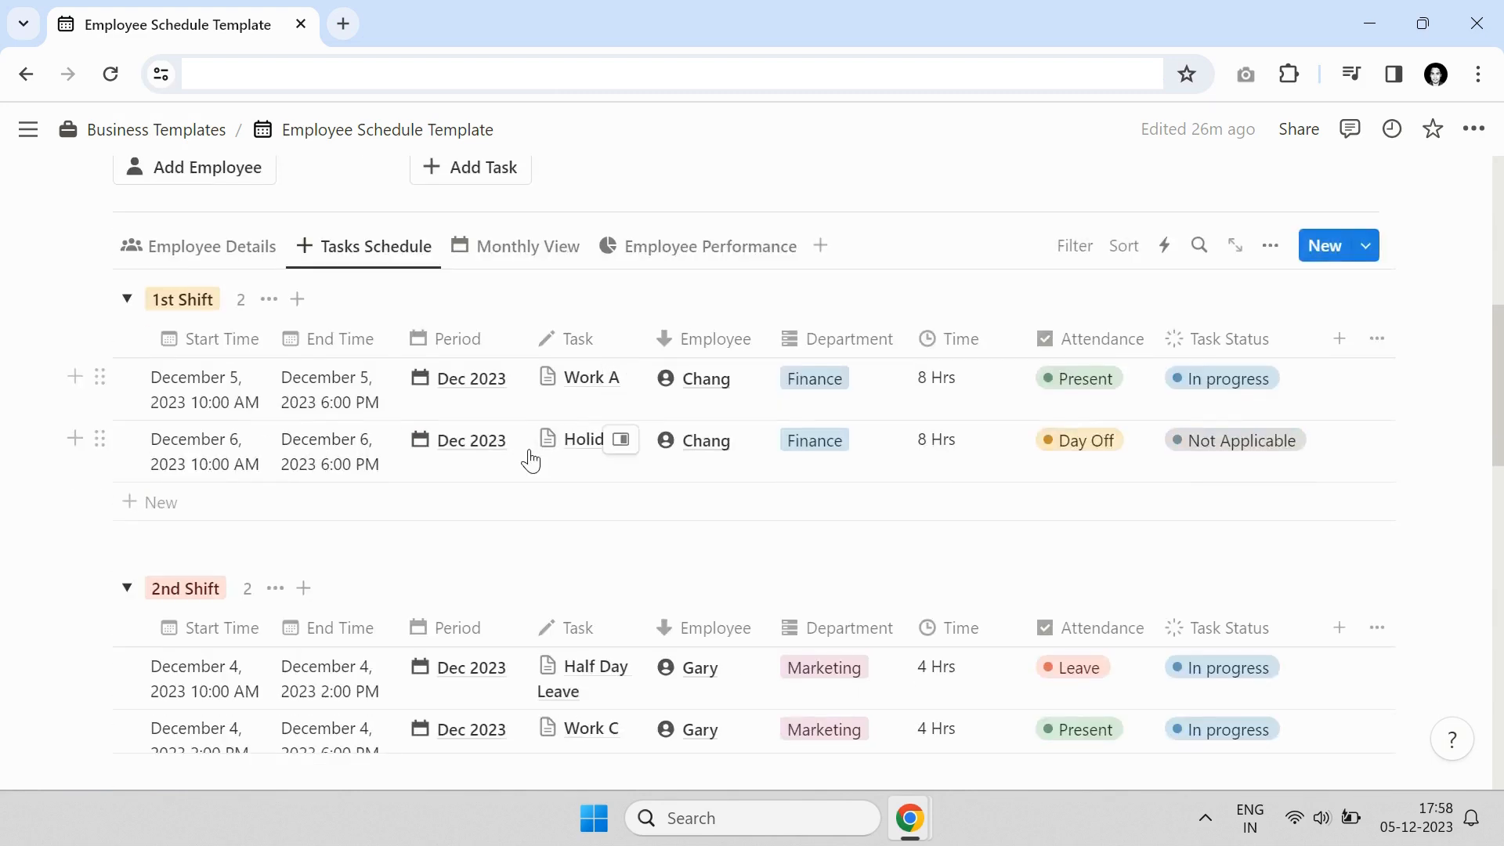
pyautogui.scroll(2, 530, 462)
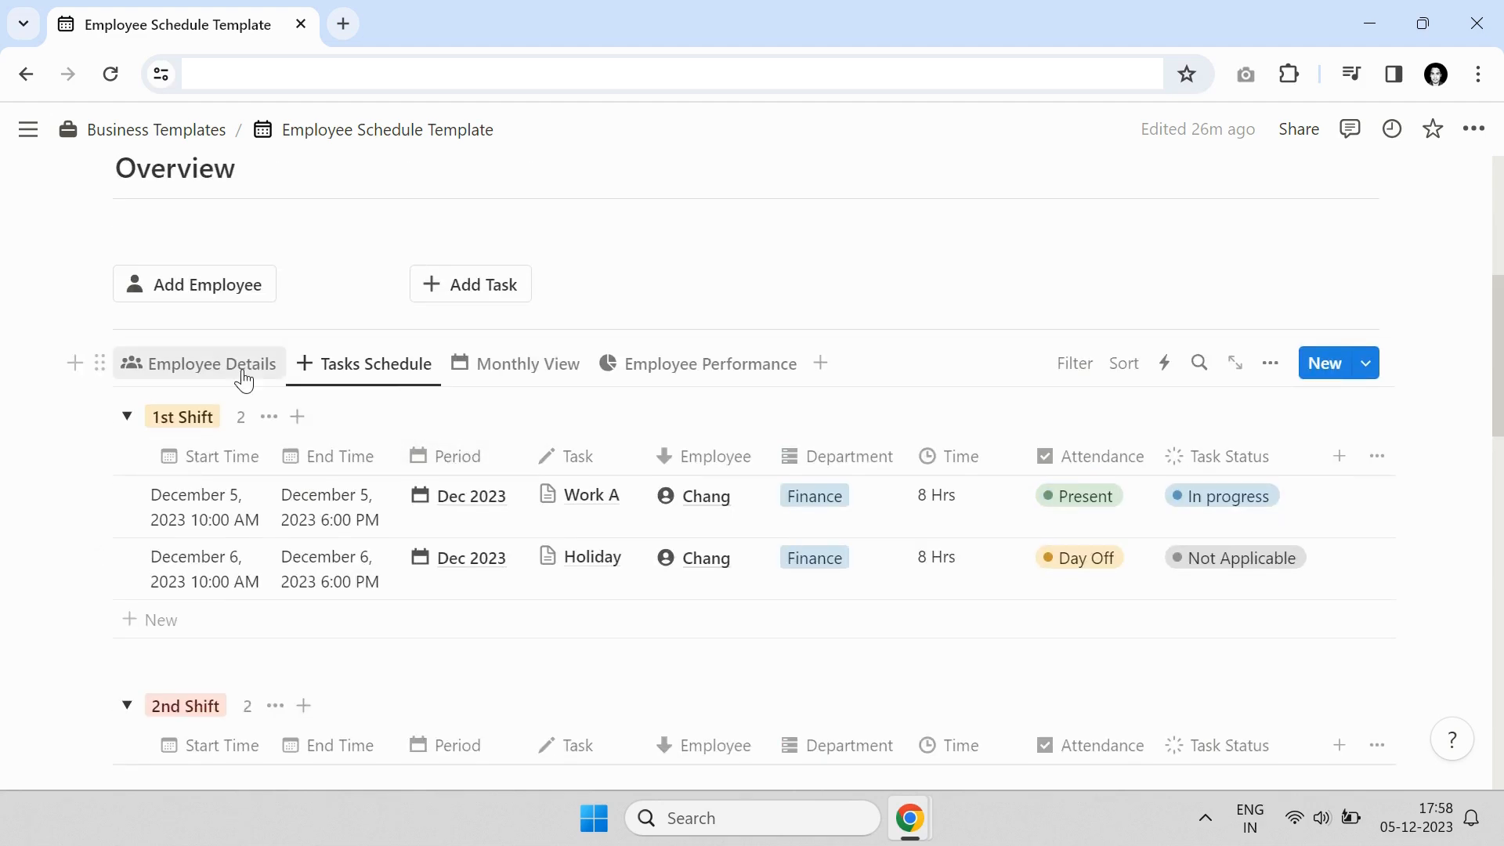
pyautogui.click(245, 382)
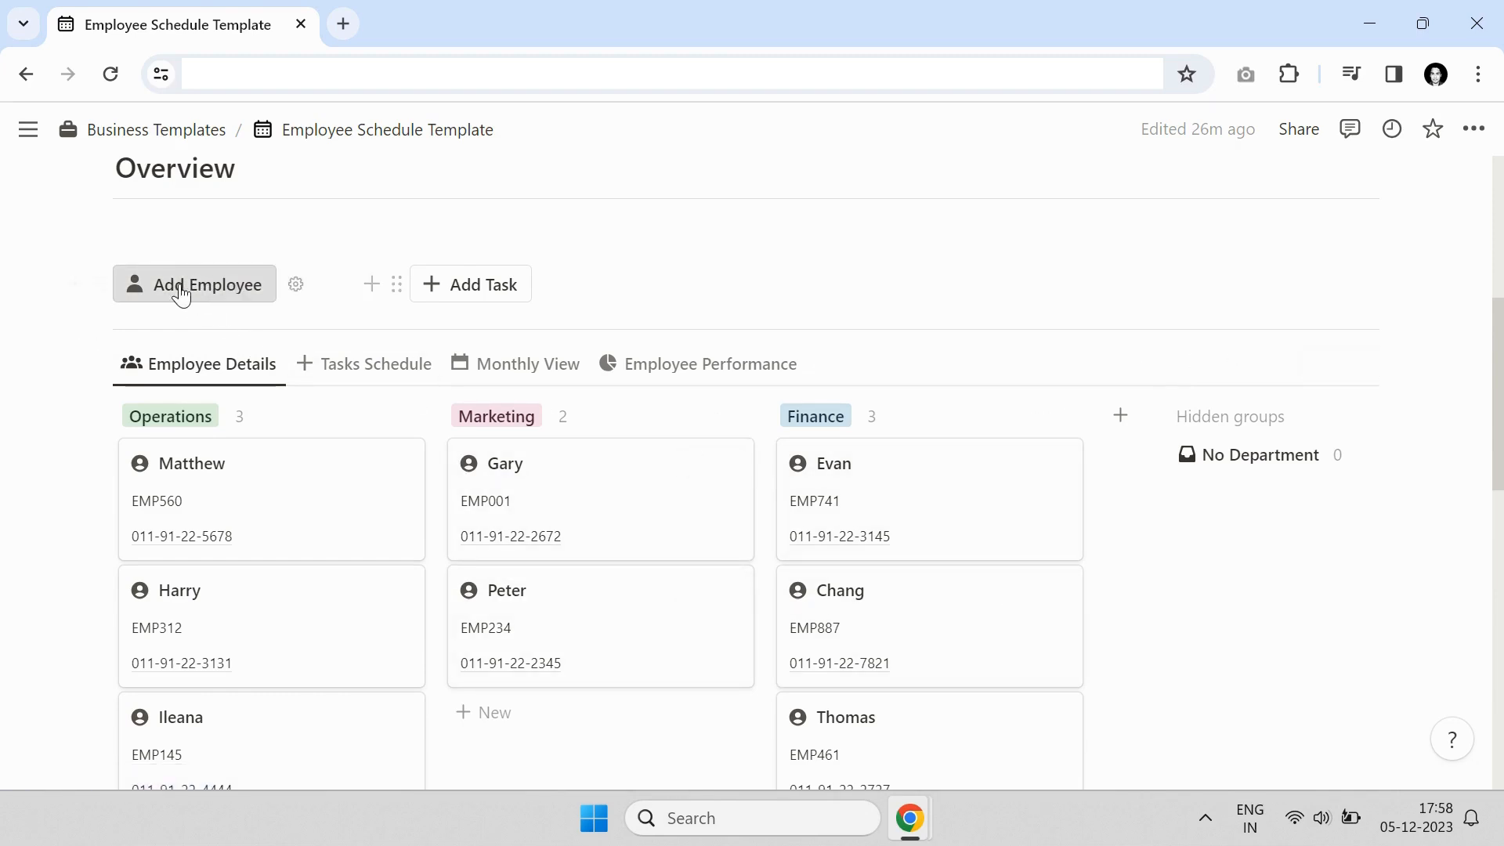
# Open the Tasks Schedule view and examine the tasks grouped under each shift
pyautogui.click(350, 372)
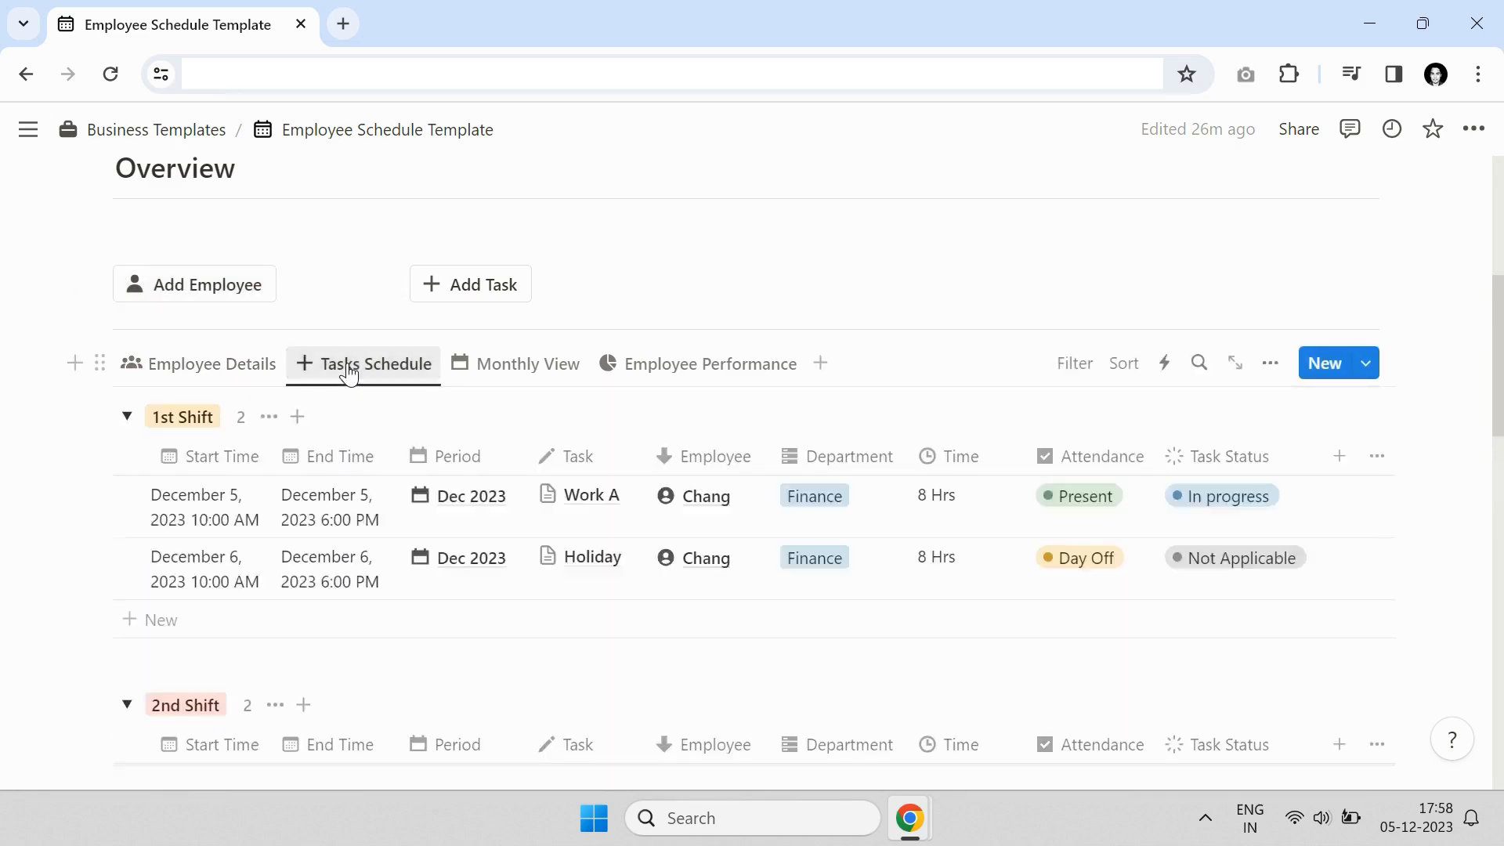
pyautogui.scroll(2, 943, 490)
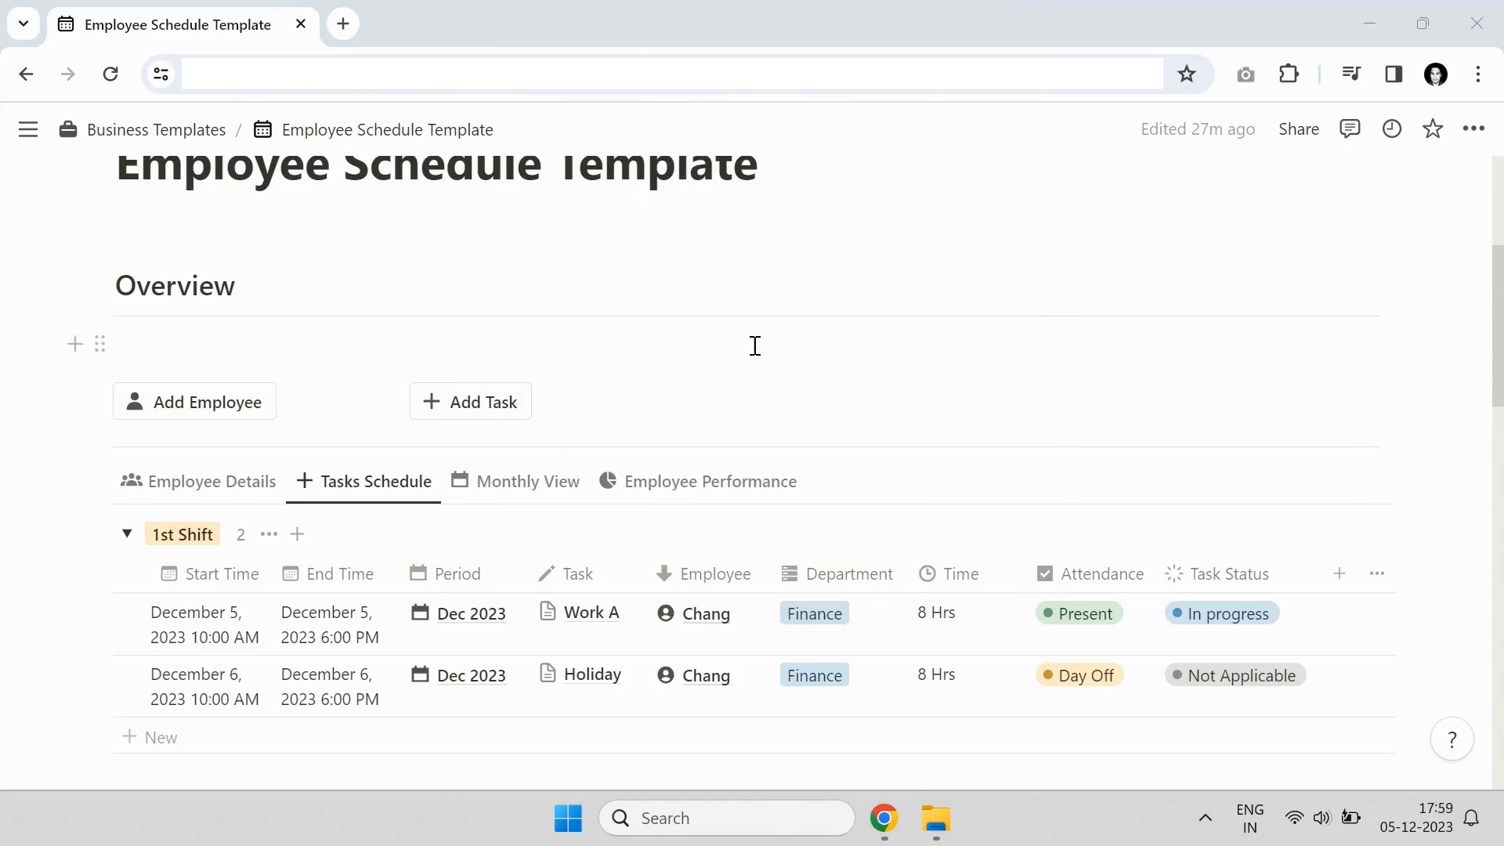
pyautogui.scroll(-2, 755, 346)
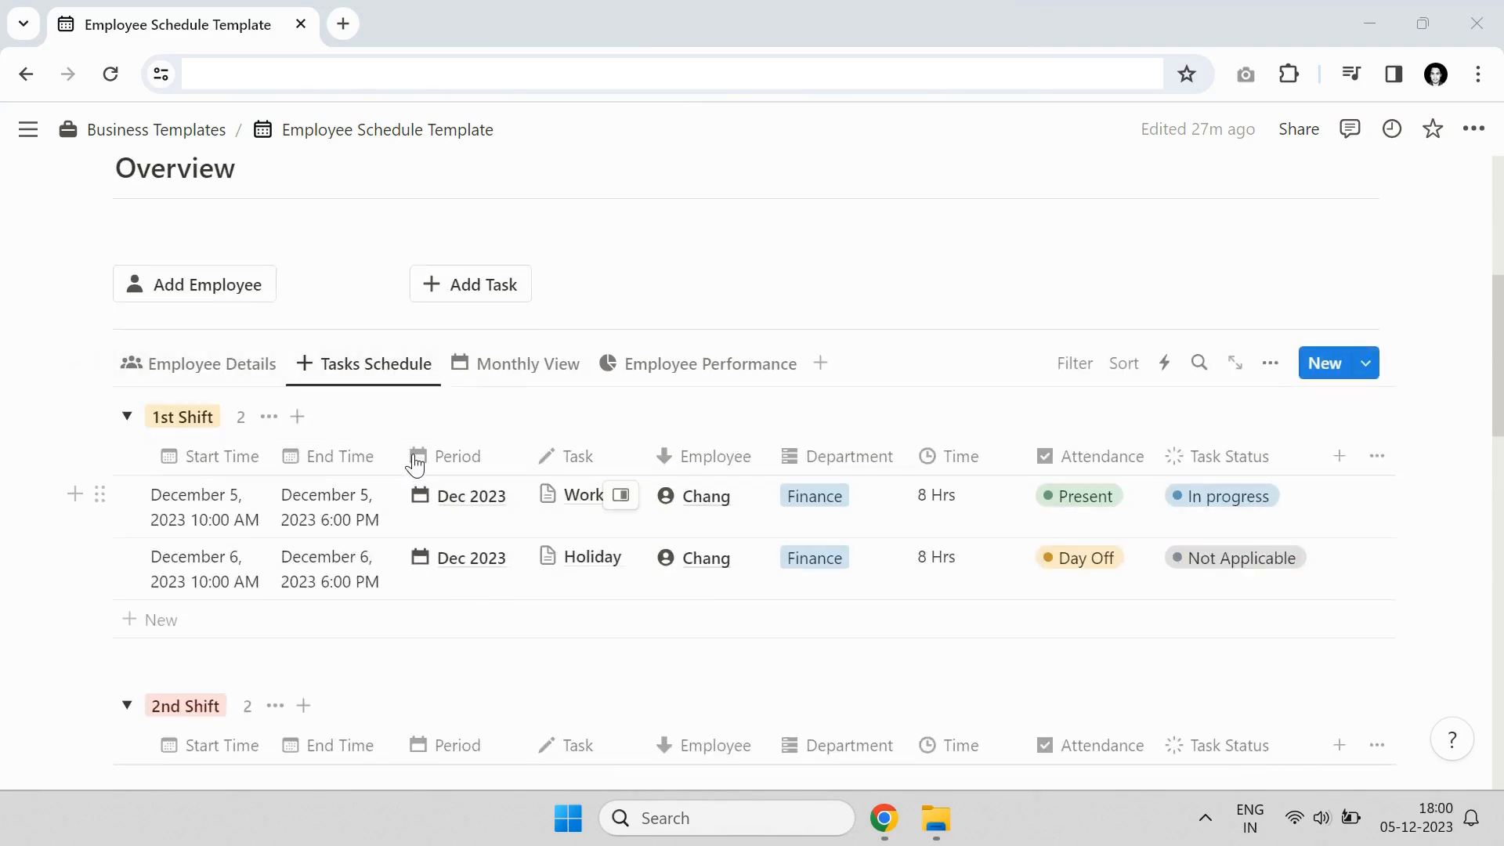
pyautogui.scroll(-2, 386, 376)
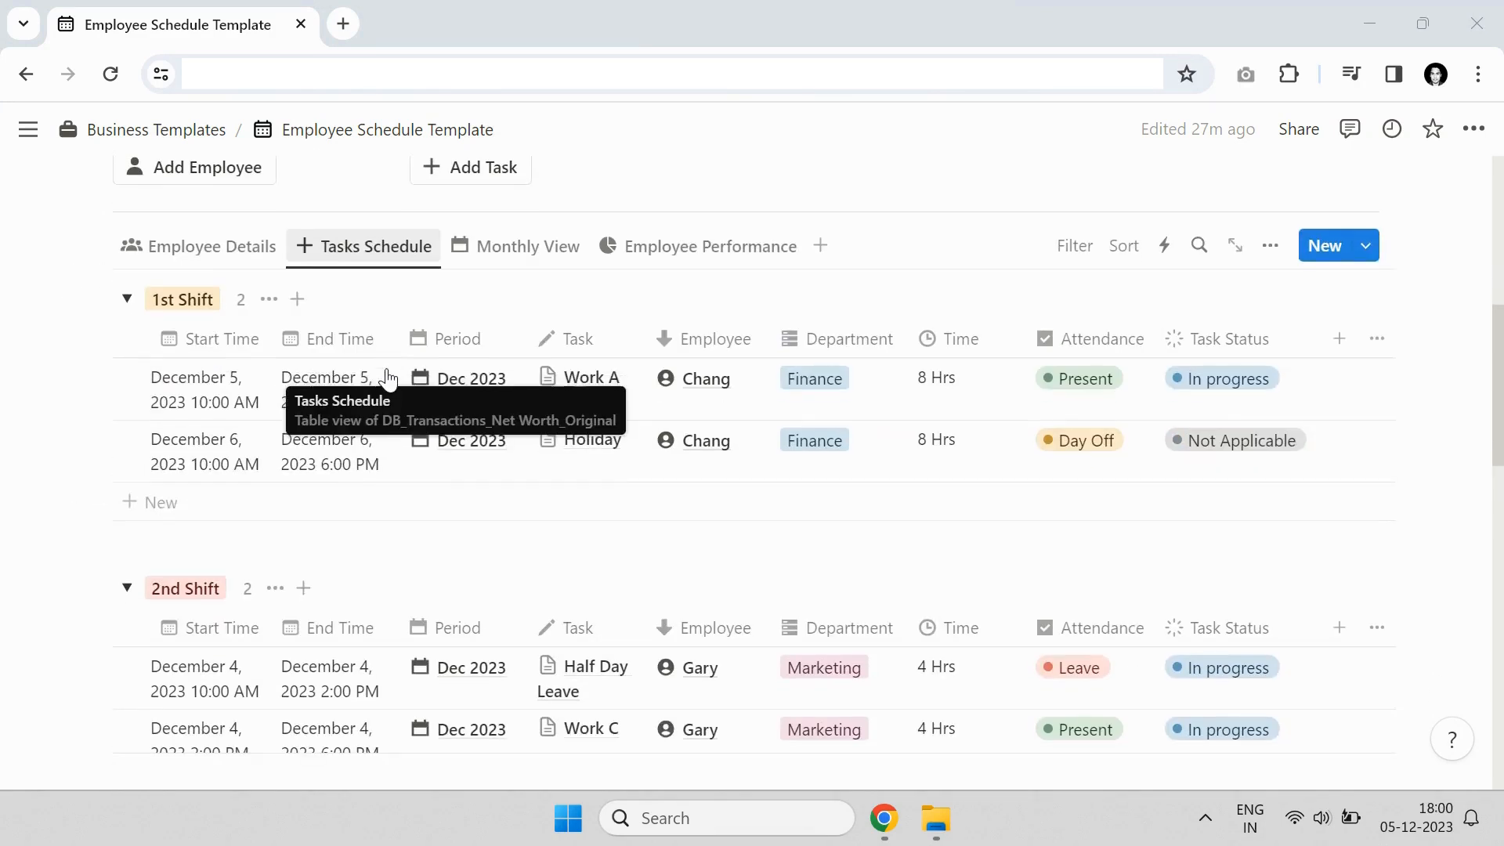
pyautogui.scroll(-3, 355, 374)
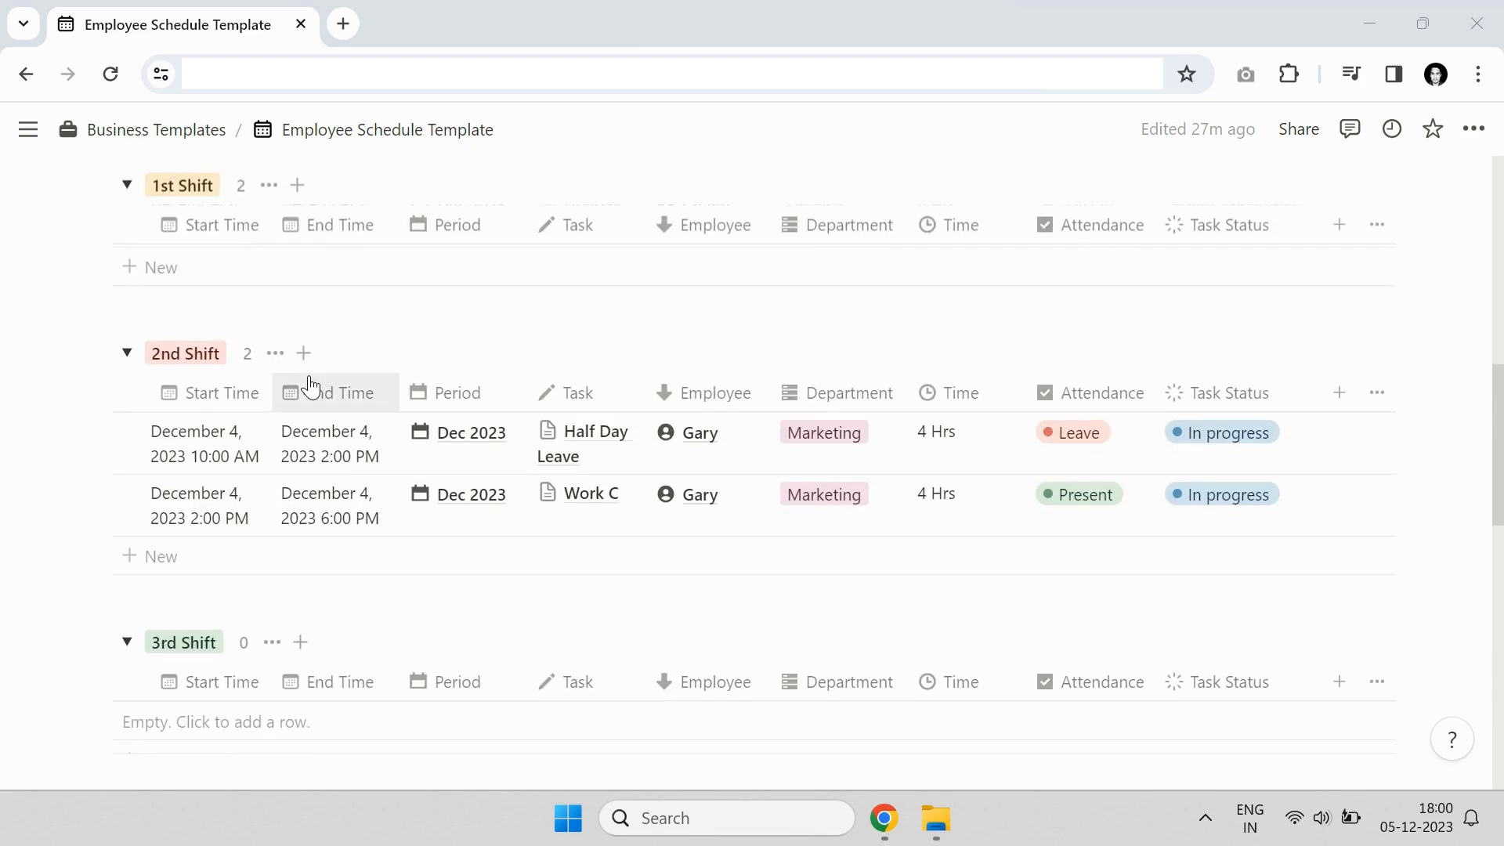
pyautogui.scroll(3, 308, 386)
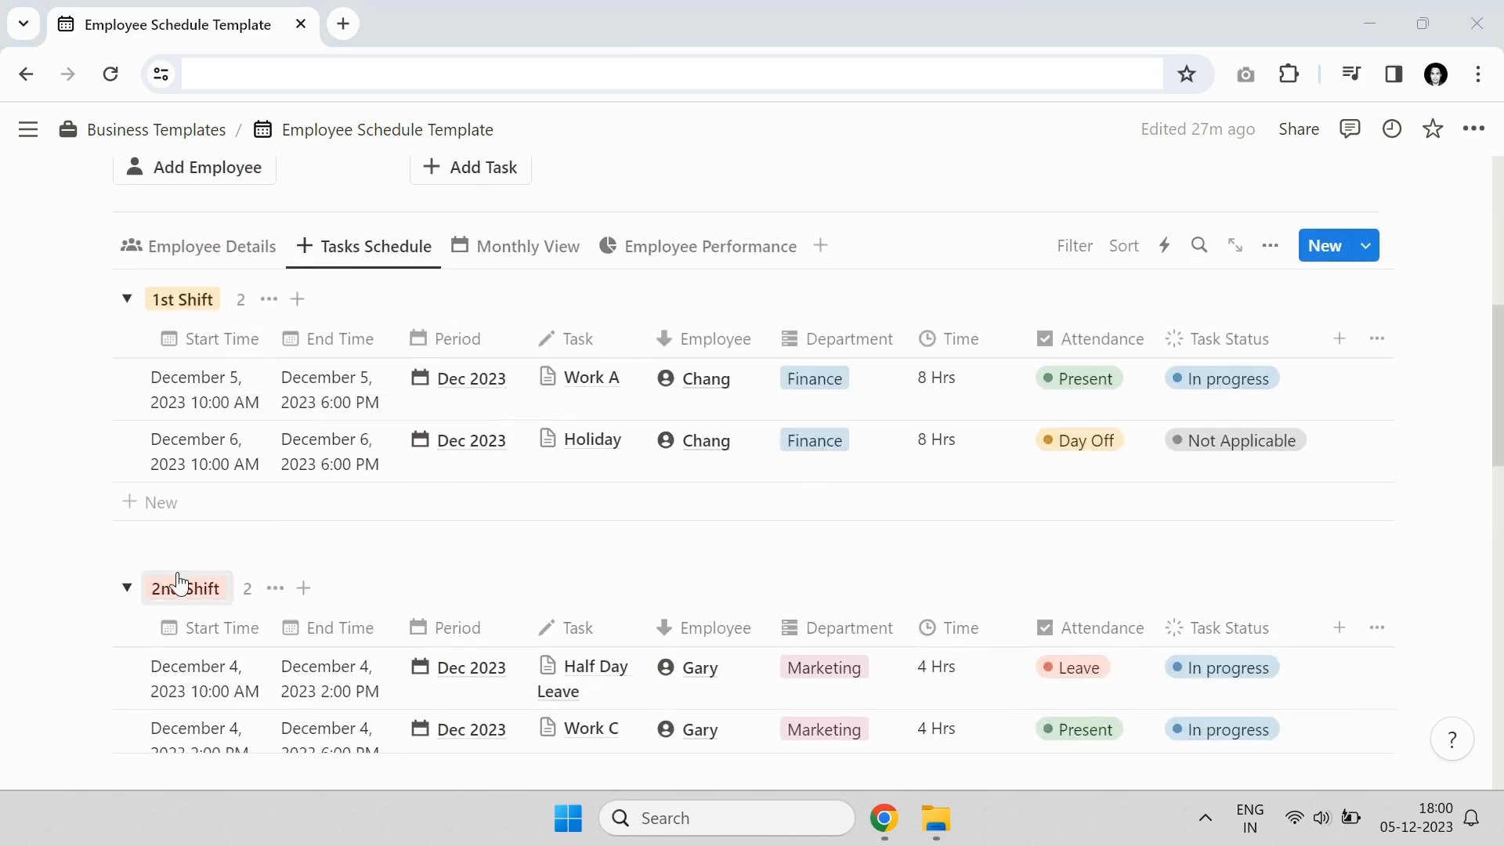
pyautogui.scroll(-5, 178, 585)
pyautogui.scroll(5, 286, 529)
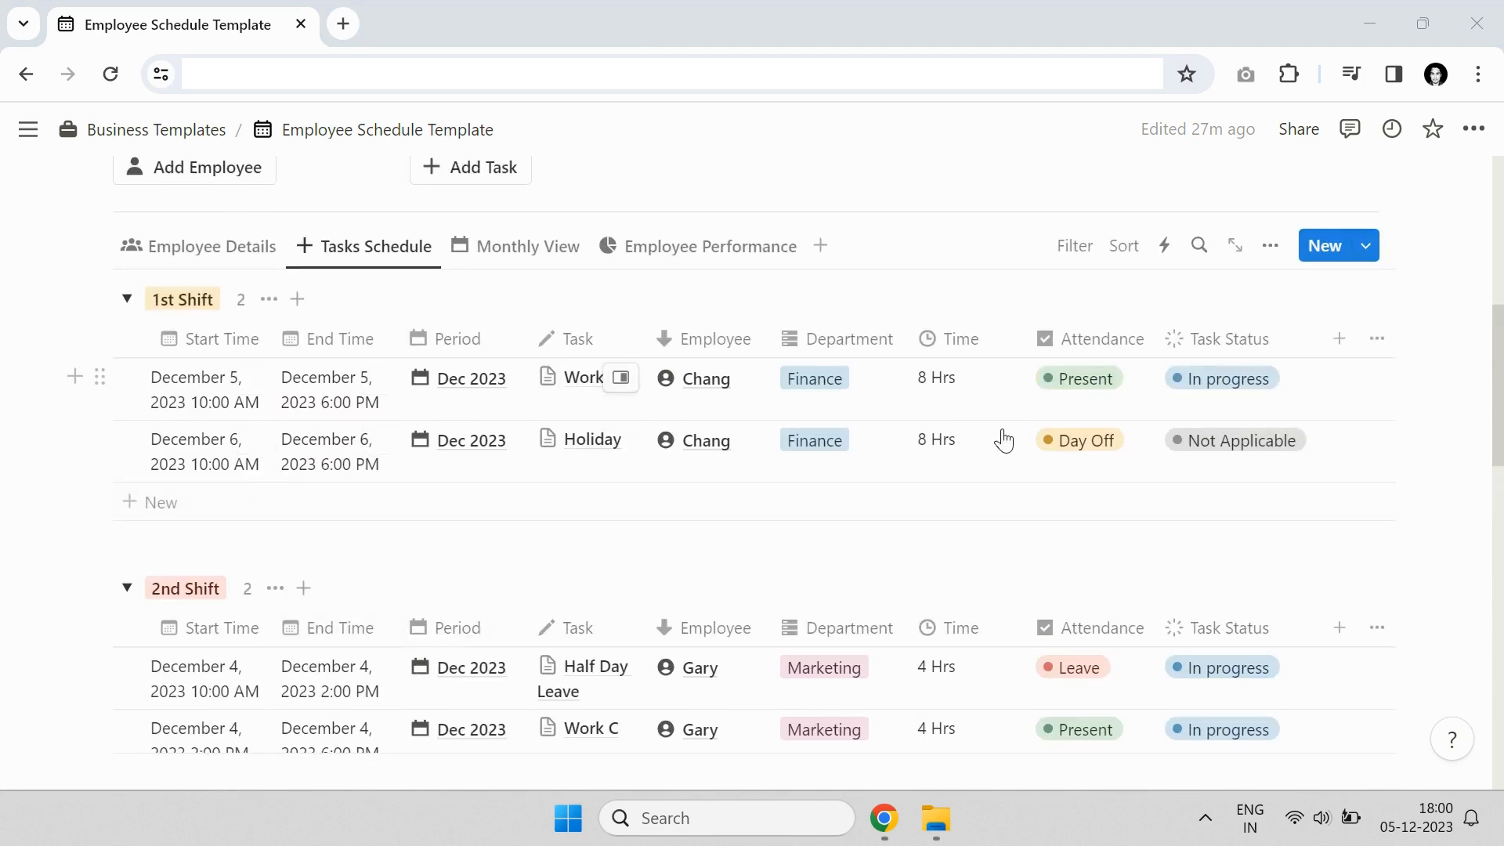
# Inspect the start date picker and the task name of the Work A row in the 1st Shift group
pyautogui.click(215, 414)
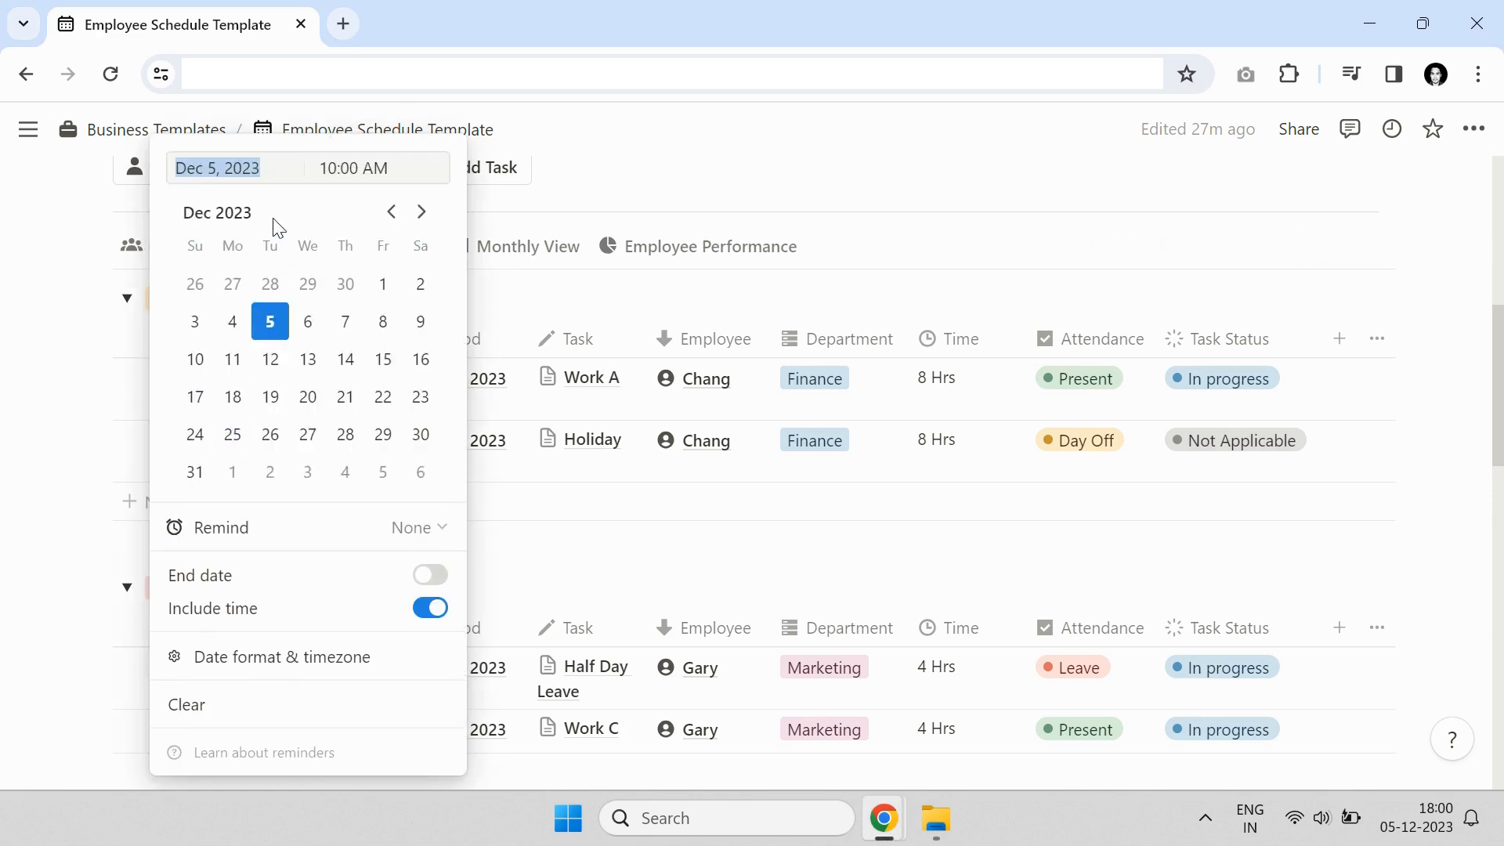
pyautogui.click(580, 402)
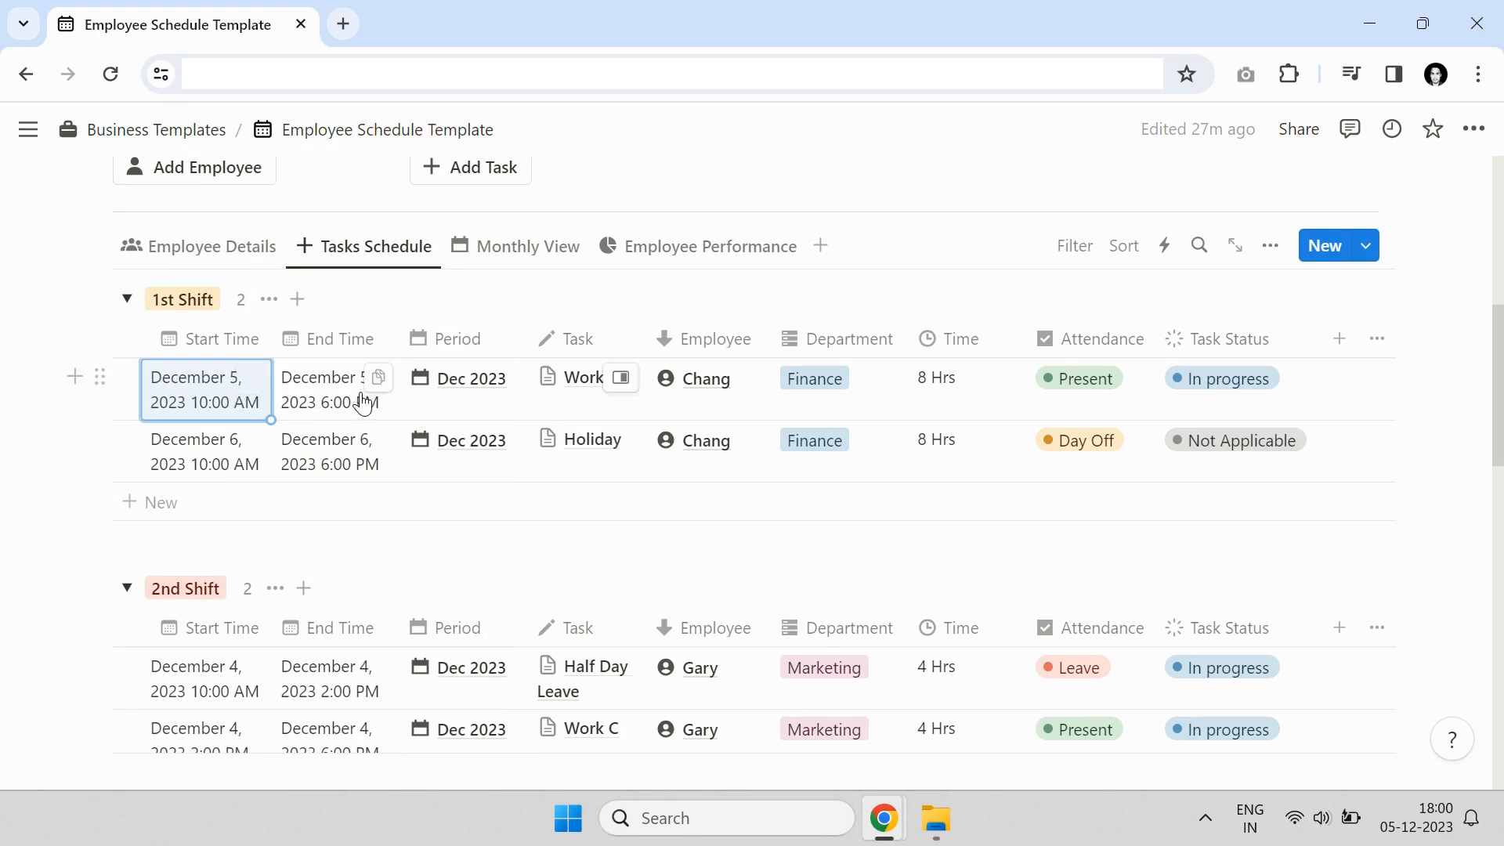
pyautogui.click(583, 408)
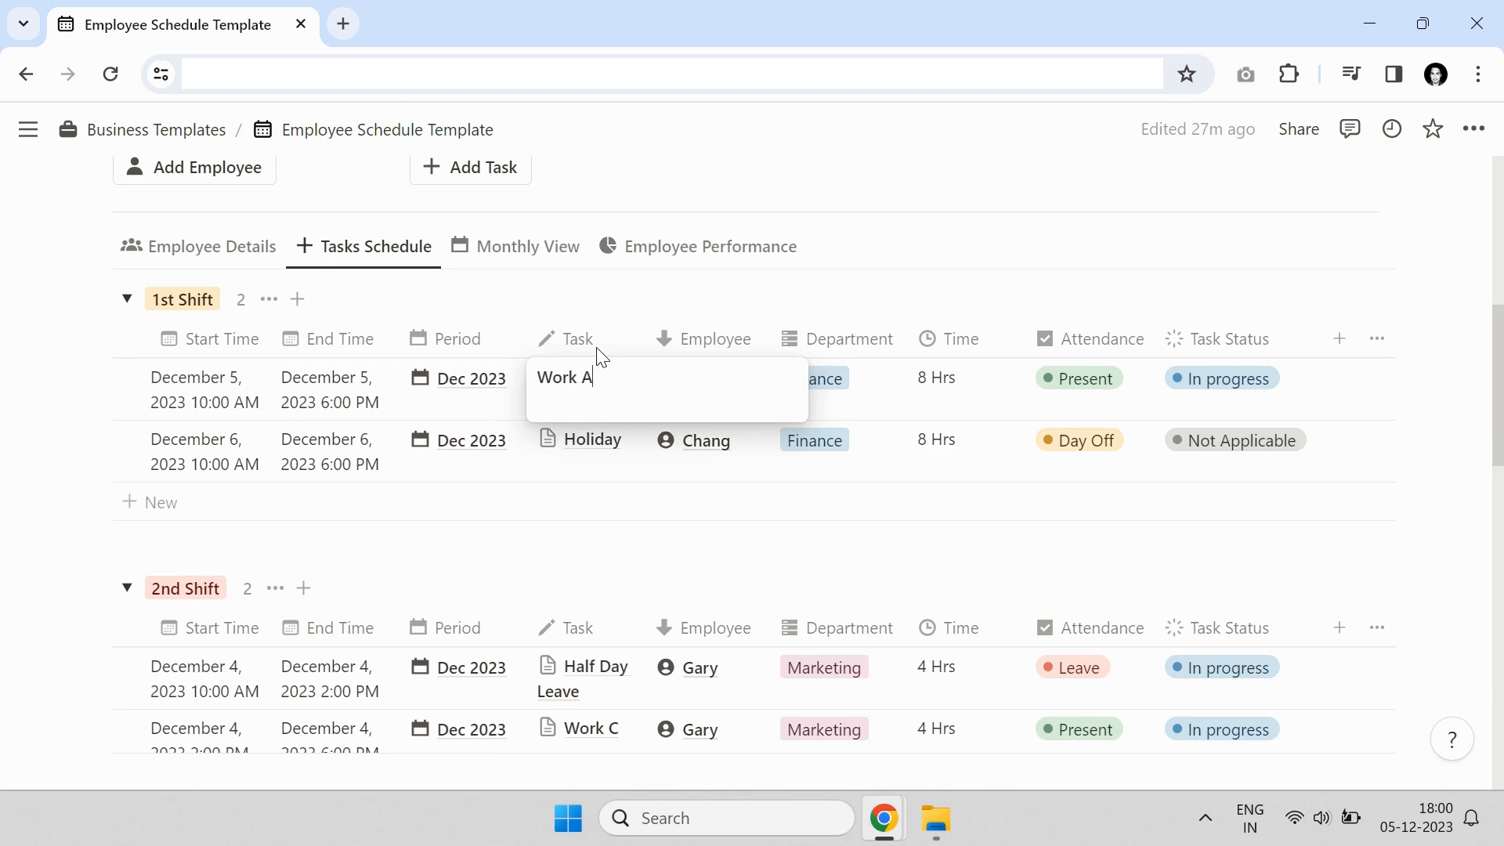
pyautogui.press('Escape')
# Inspect the list of employees that can be linked to the Work A task
pyautogui.click(714, 416)
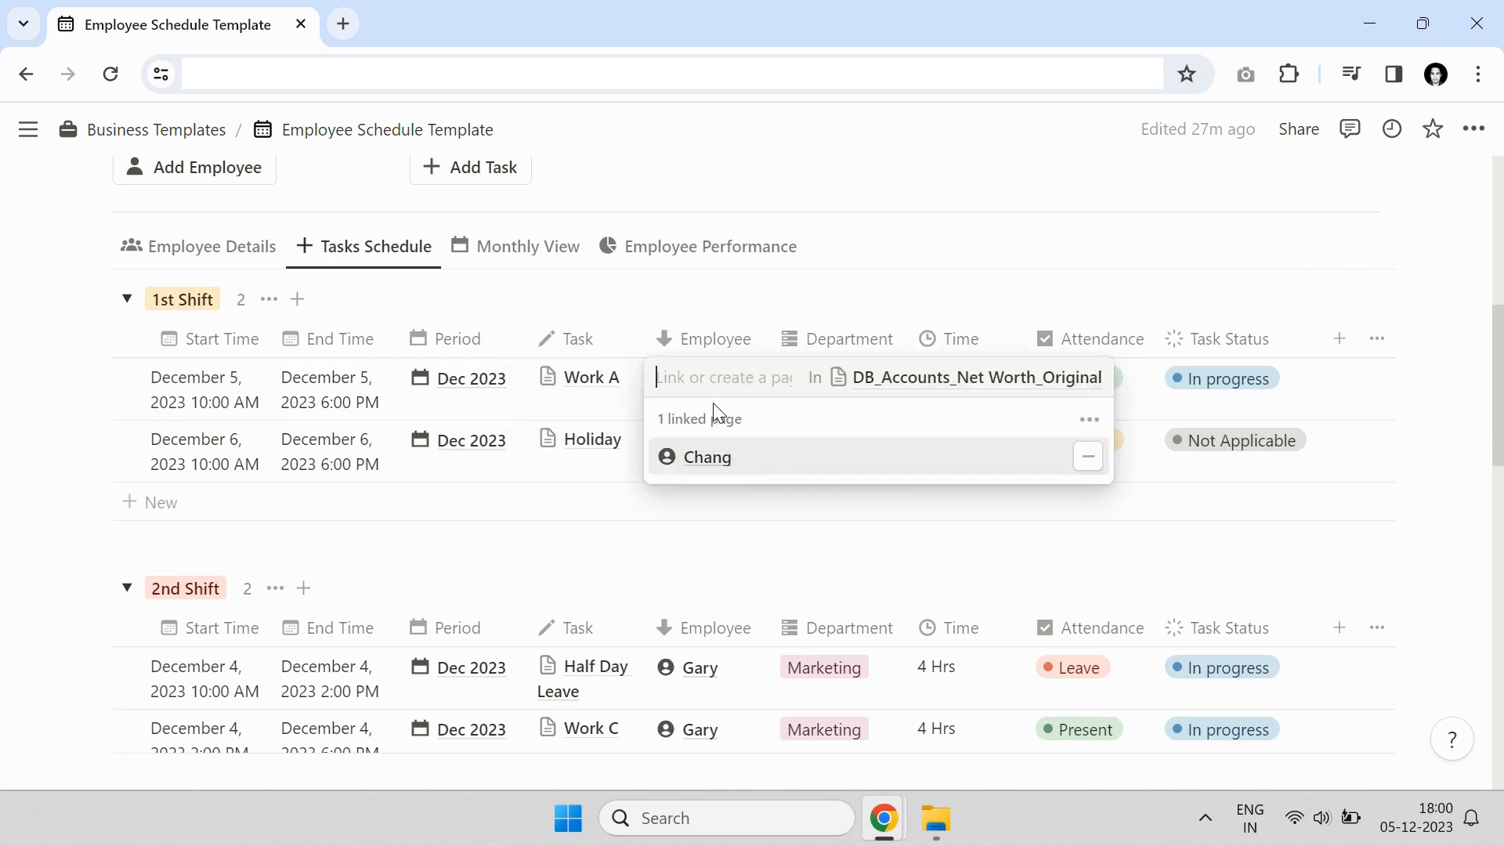
pyautogui.scroll(-1, 745, 614)
pyautogui.scroll(1, 745, 614)
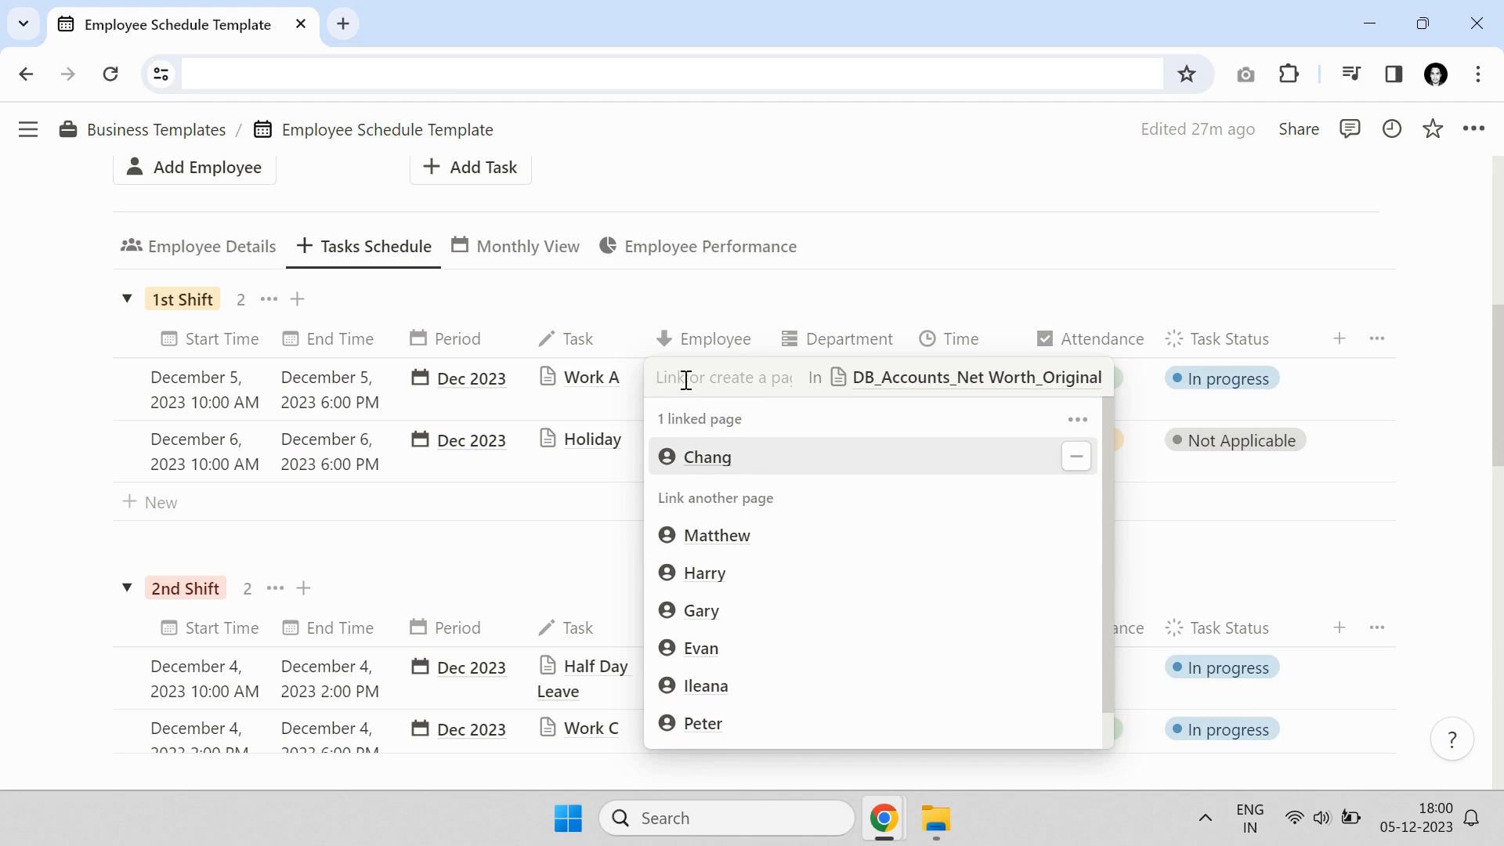
pyautogui.click(712, 333)
# Inspect the Work A task's Department rollup settings and its Attendance status options
pyautogui.click(857, 391)
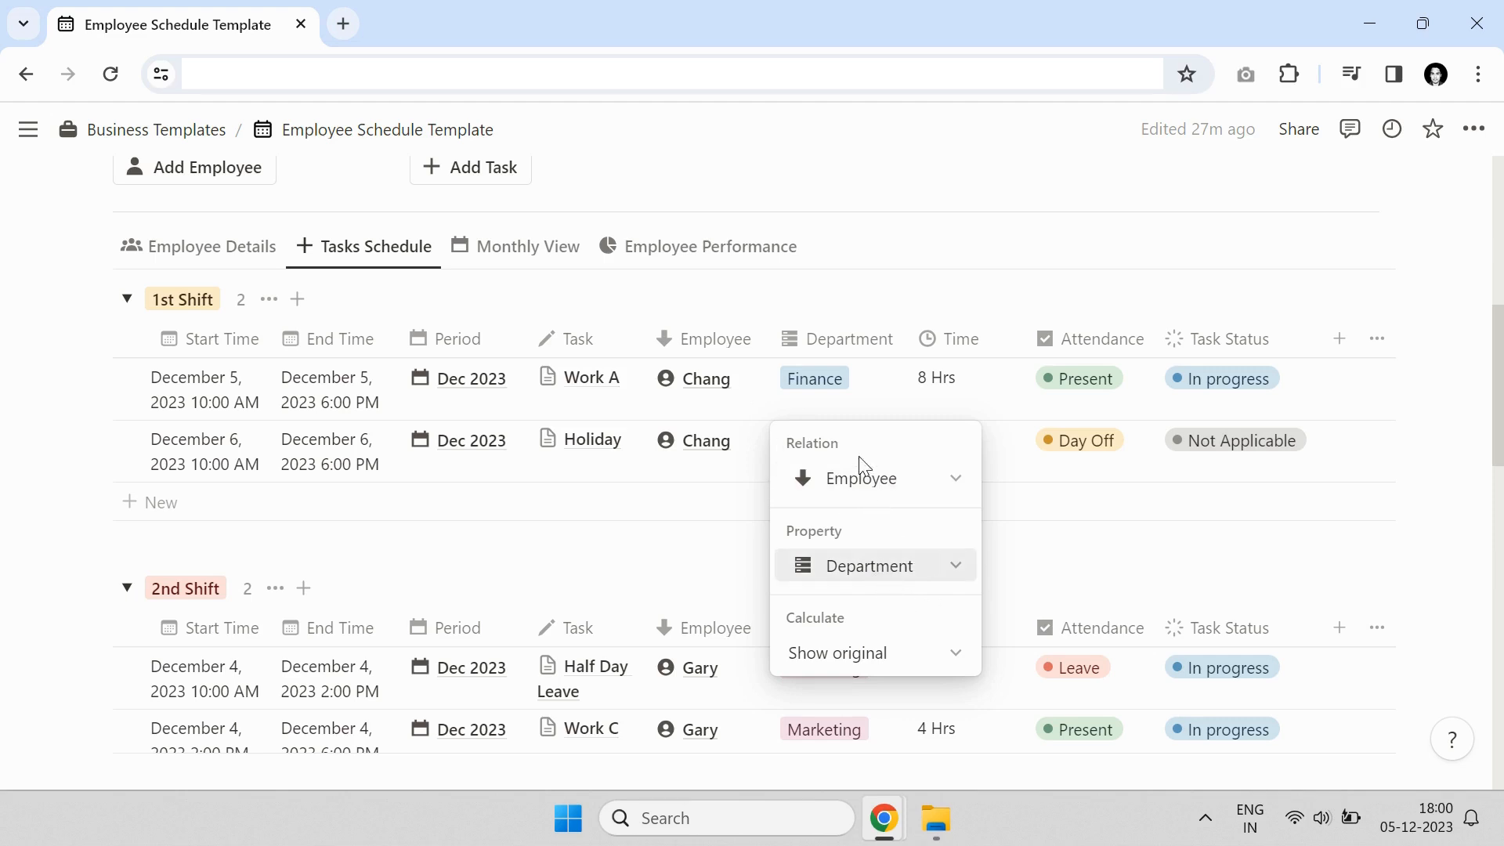
pyautogui.press('Escape')
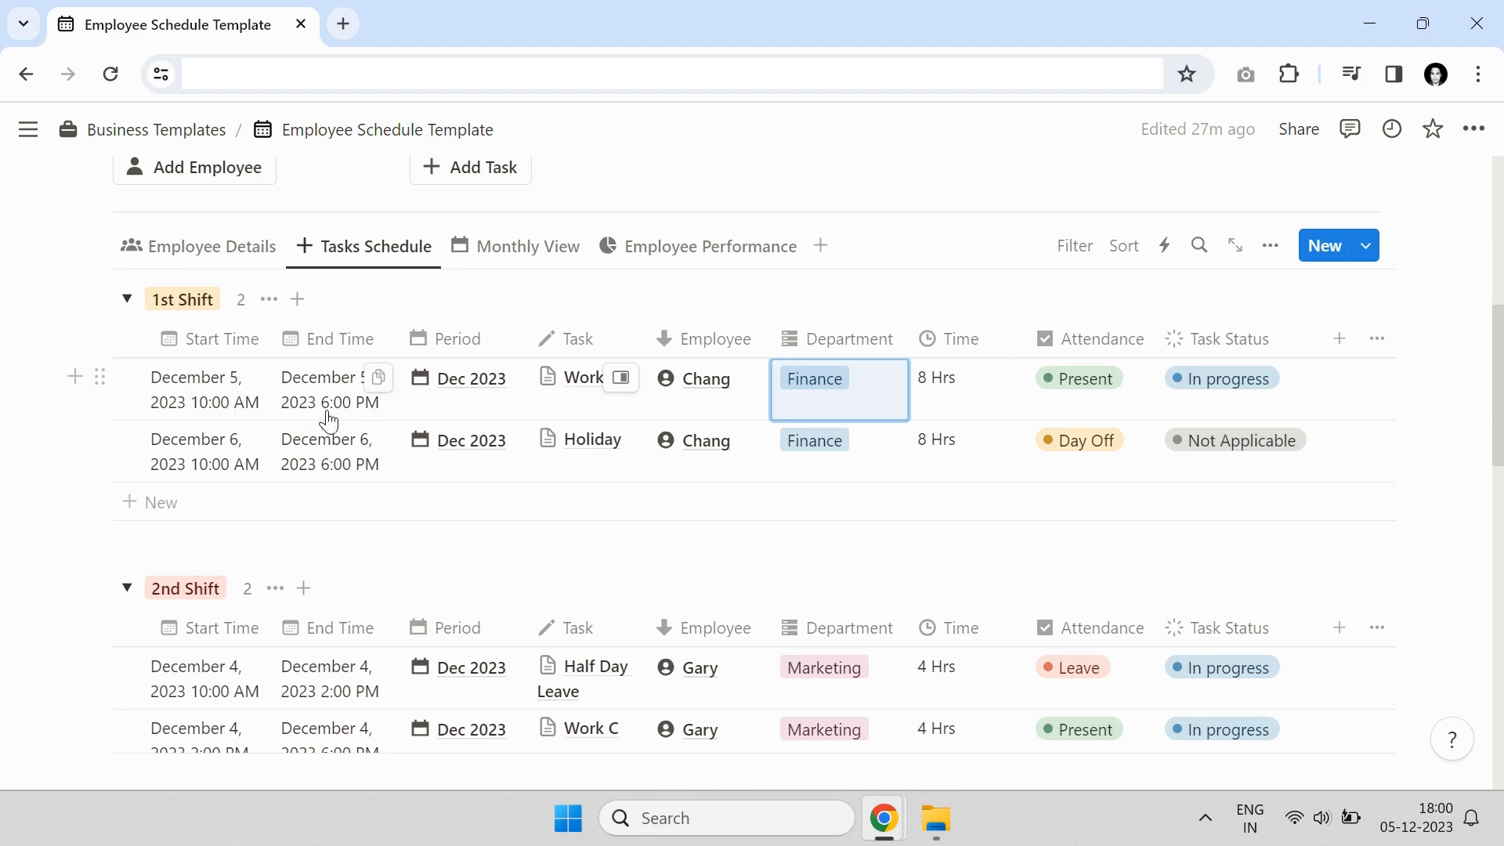
pyautogui.click(1138, 407)
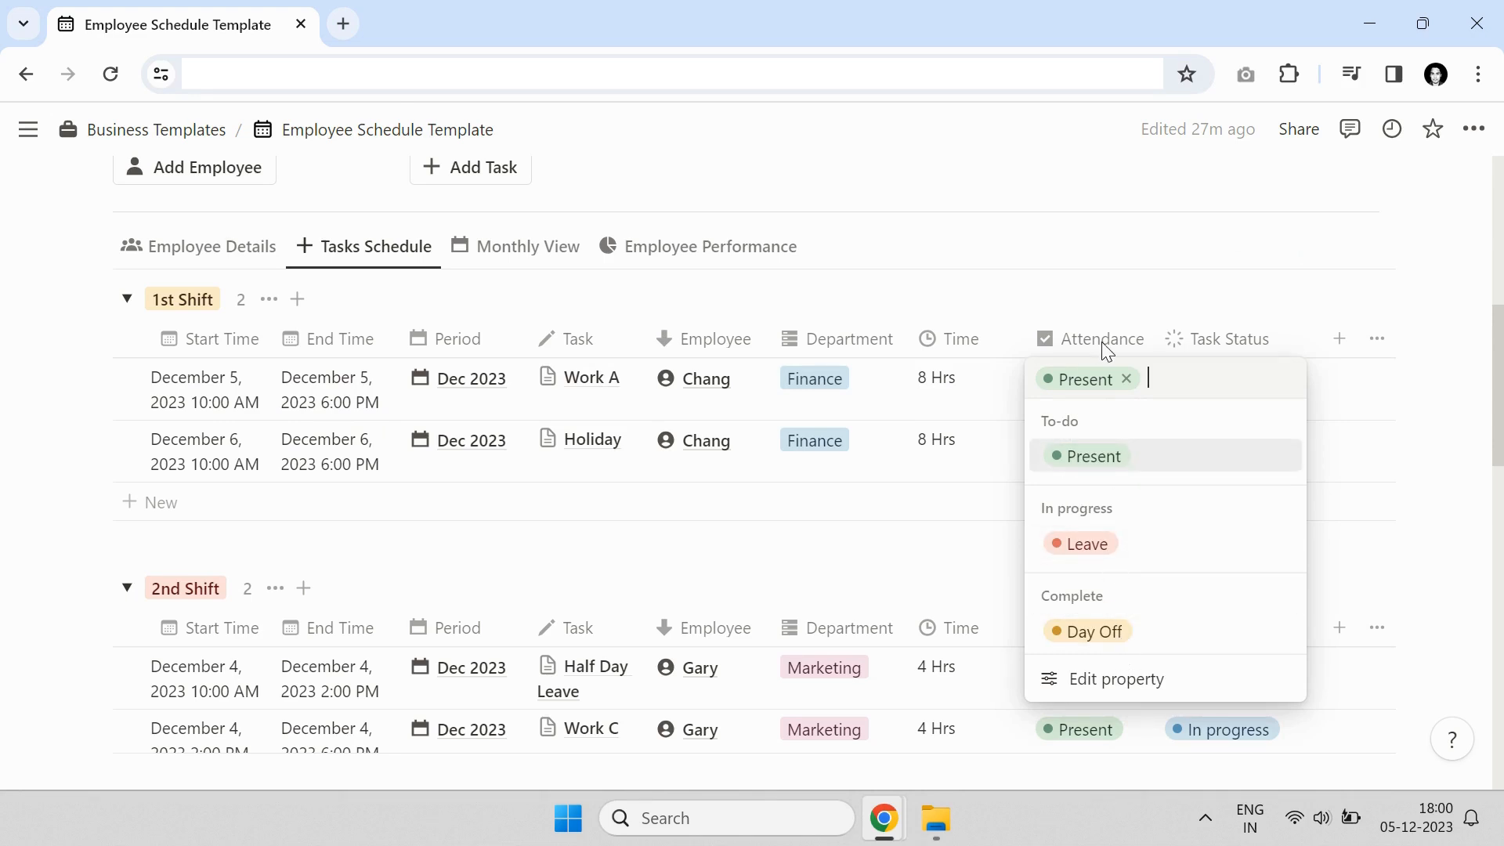
pyautogui.press('Escape')
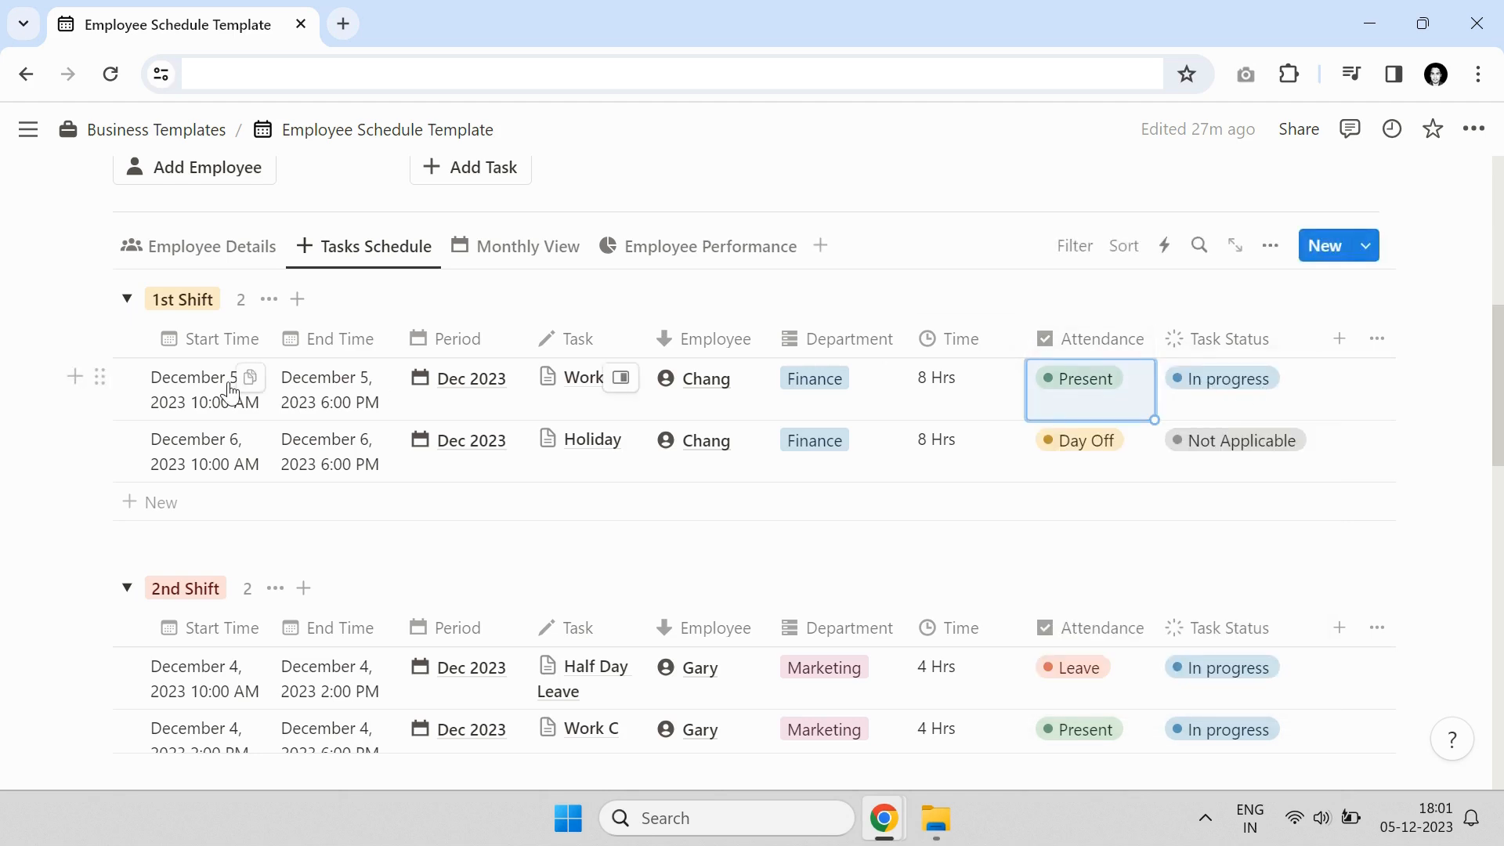
# Review the Work A task's status options, and set the Half Day Leave task's status to Not Applicable
pyautogui.click(1256, 392)
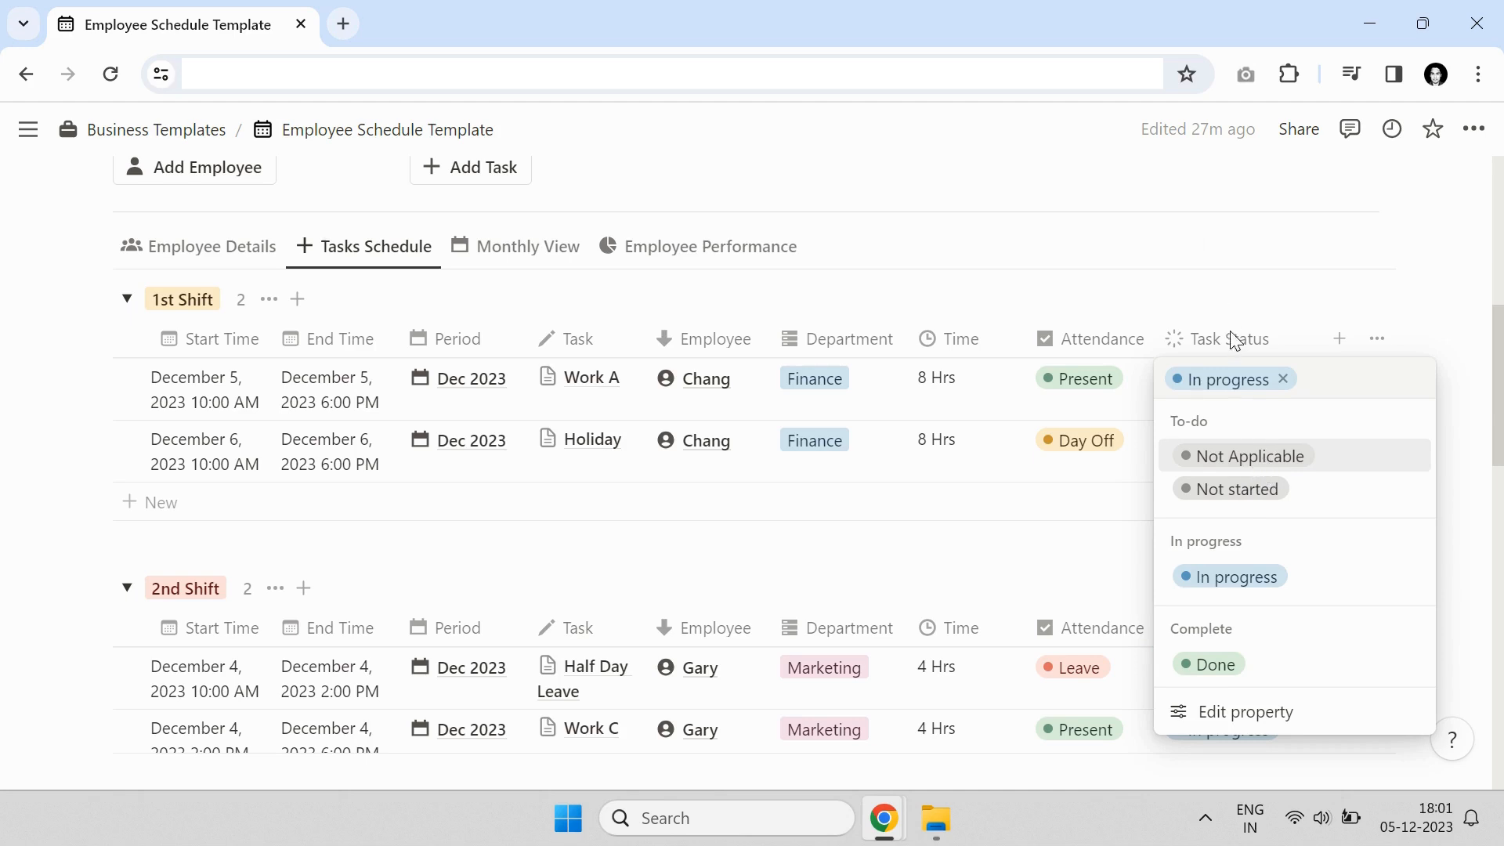
pyautogui.press('Escape')
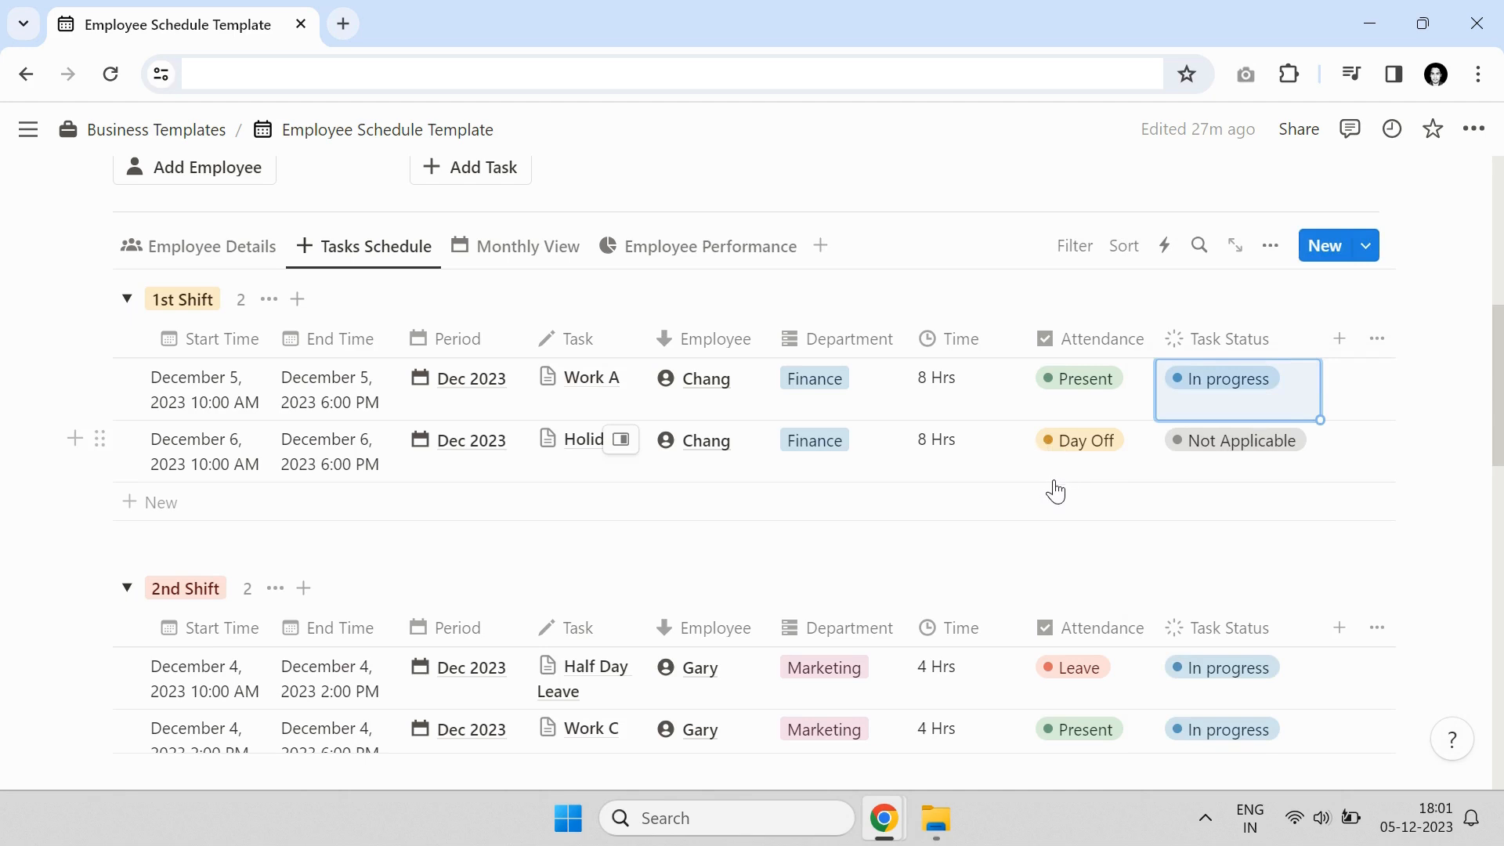
pyautogui.scroll(-2, 1056, 491)
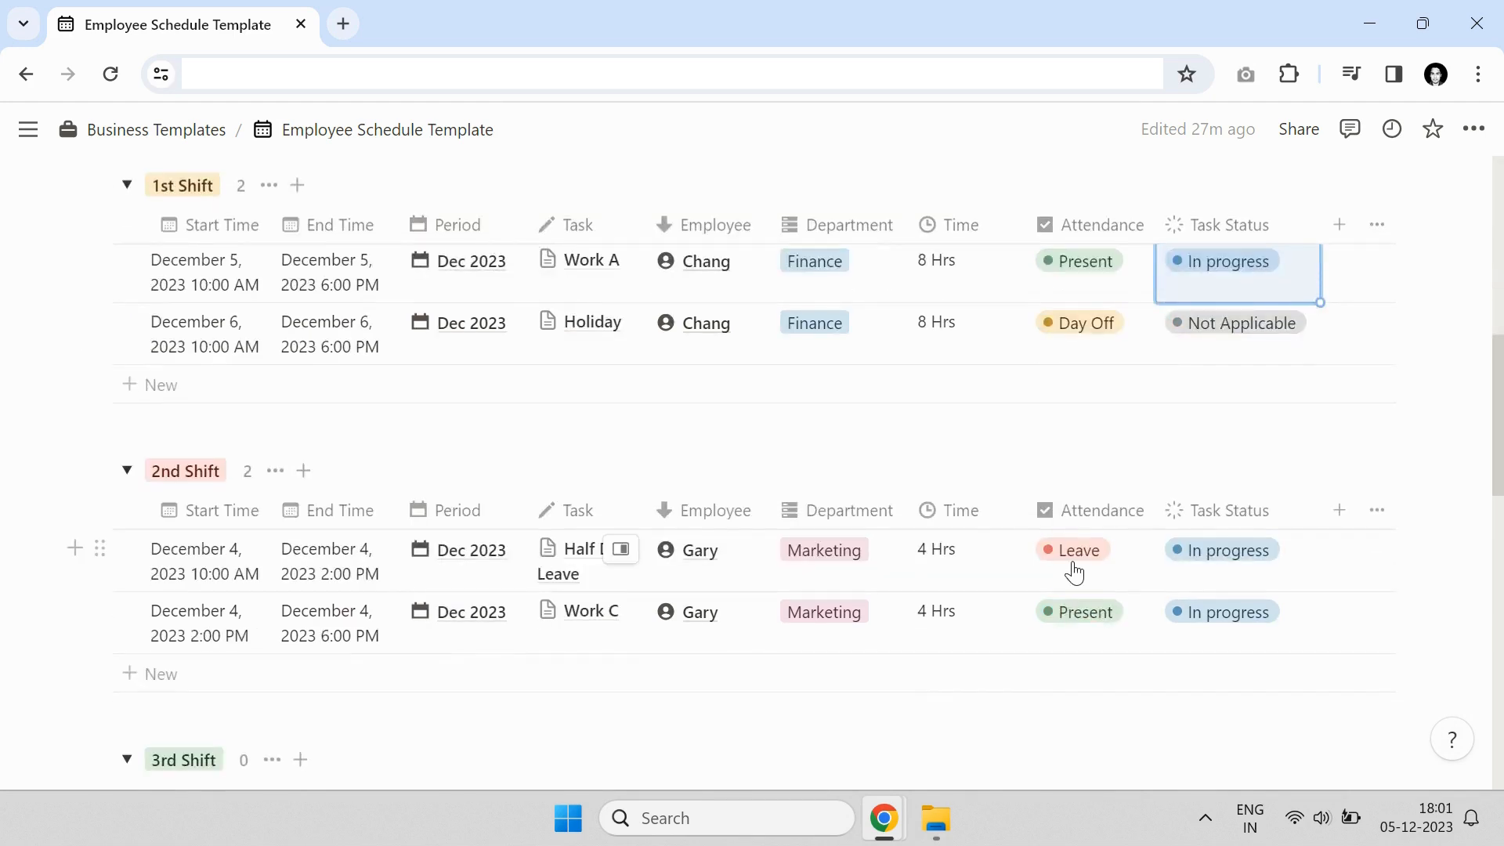
pyautogui.click(1245, 574)
pyautogui.click(1229, 247)
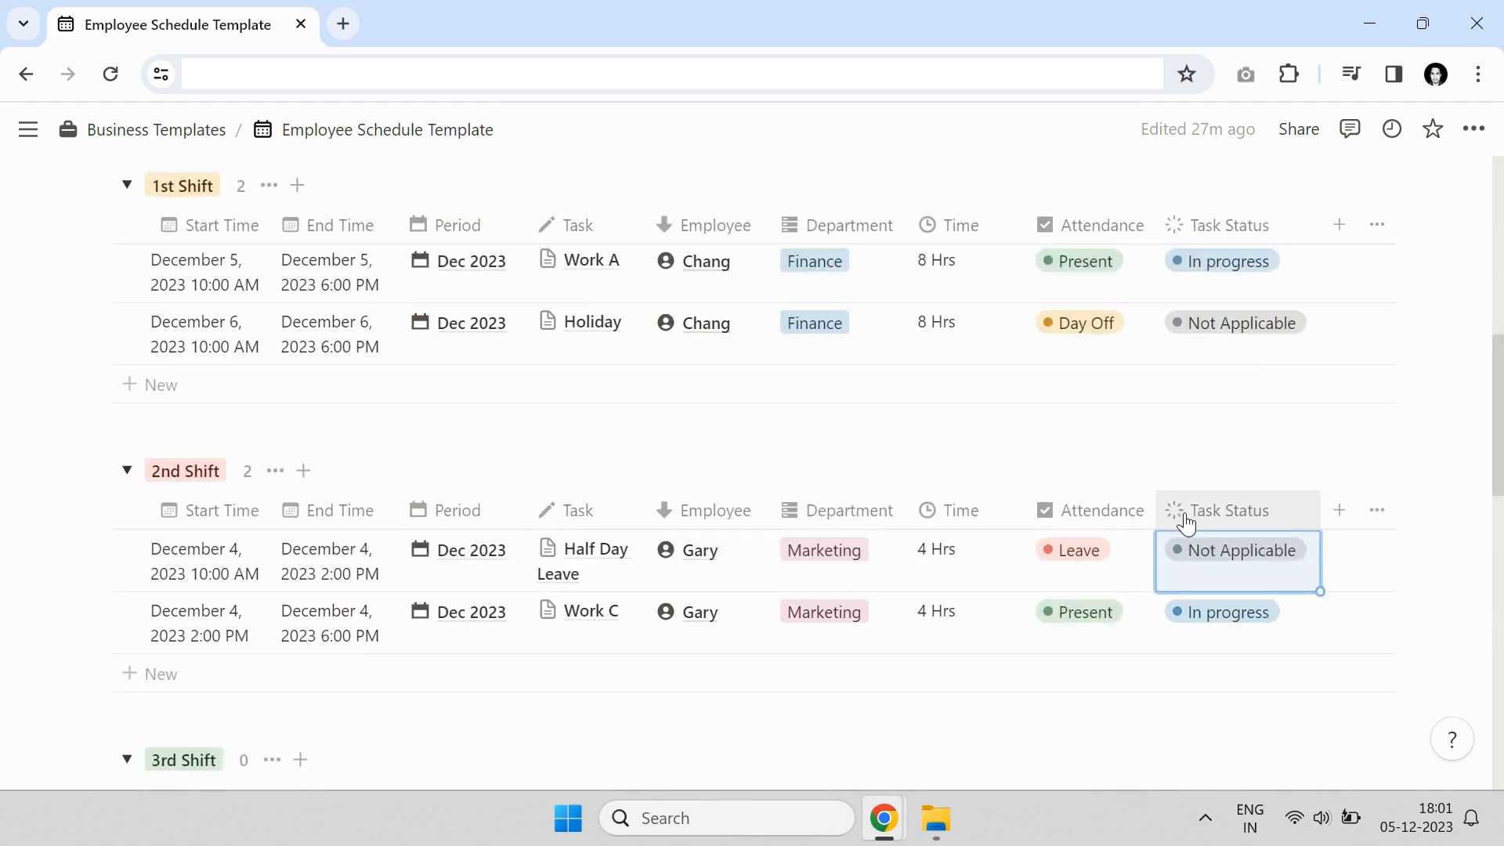
# Open the Monthly View and examine the hours worked, hours on leave and total hours for each month across the quarters
pyautogui.scroll(1, 1034, 509)
pyautogui.scroll(-1, 811, 504)
pyautogui.scroll(1, 582, 472)
pyautogui.scroll(2, 583, 470)
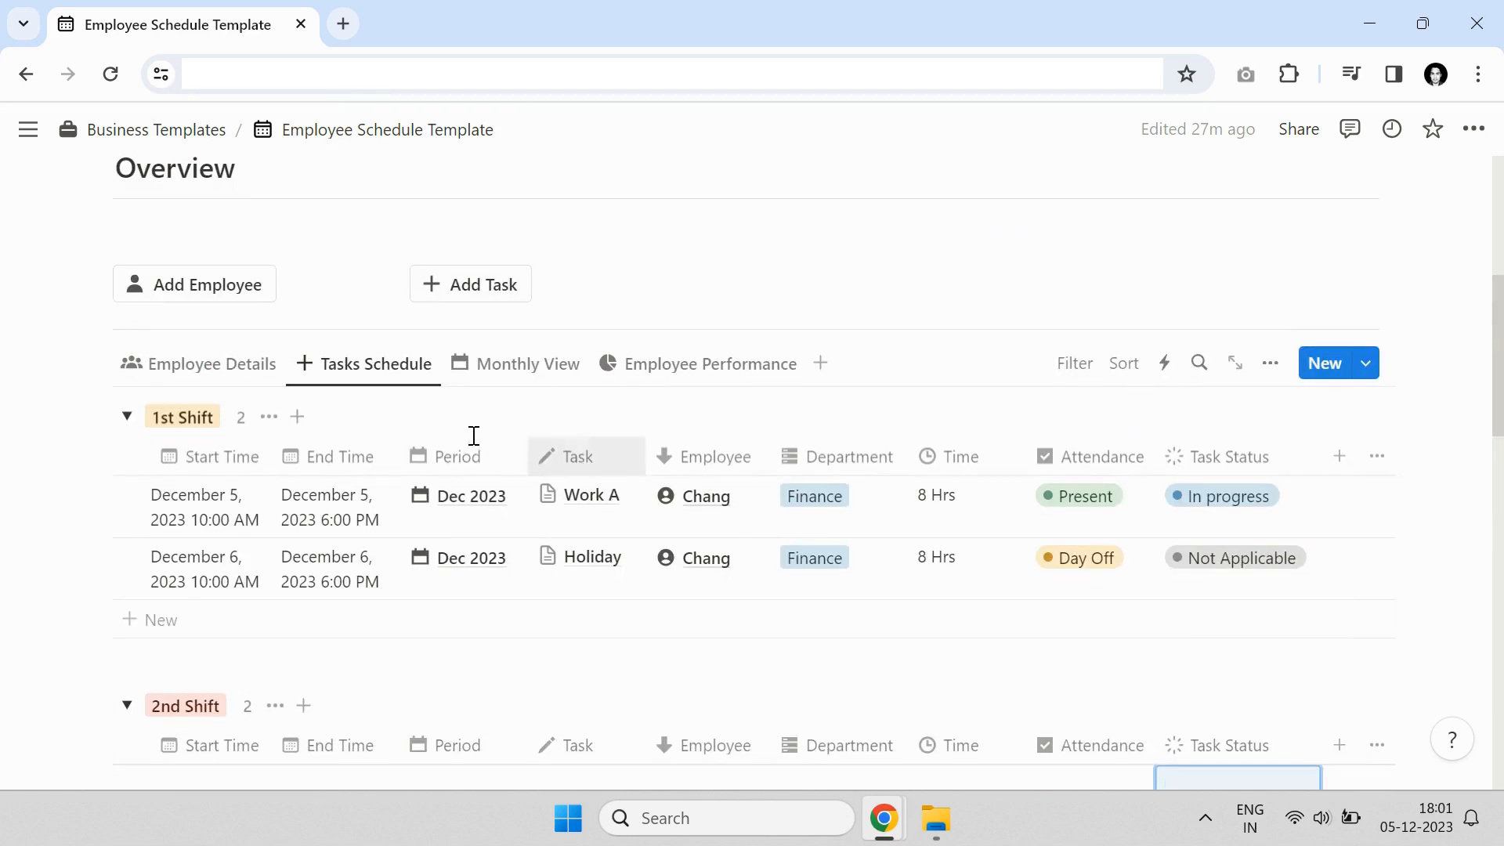
pyautogui.click(542, 378)
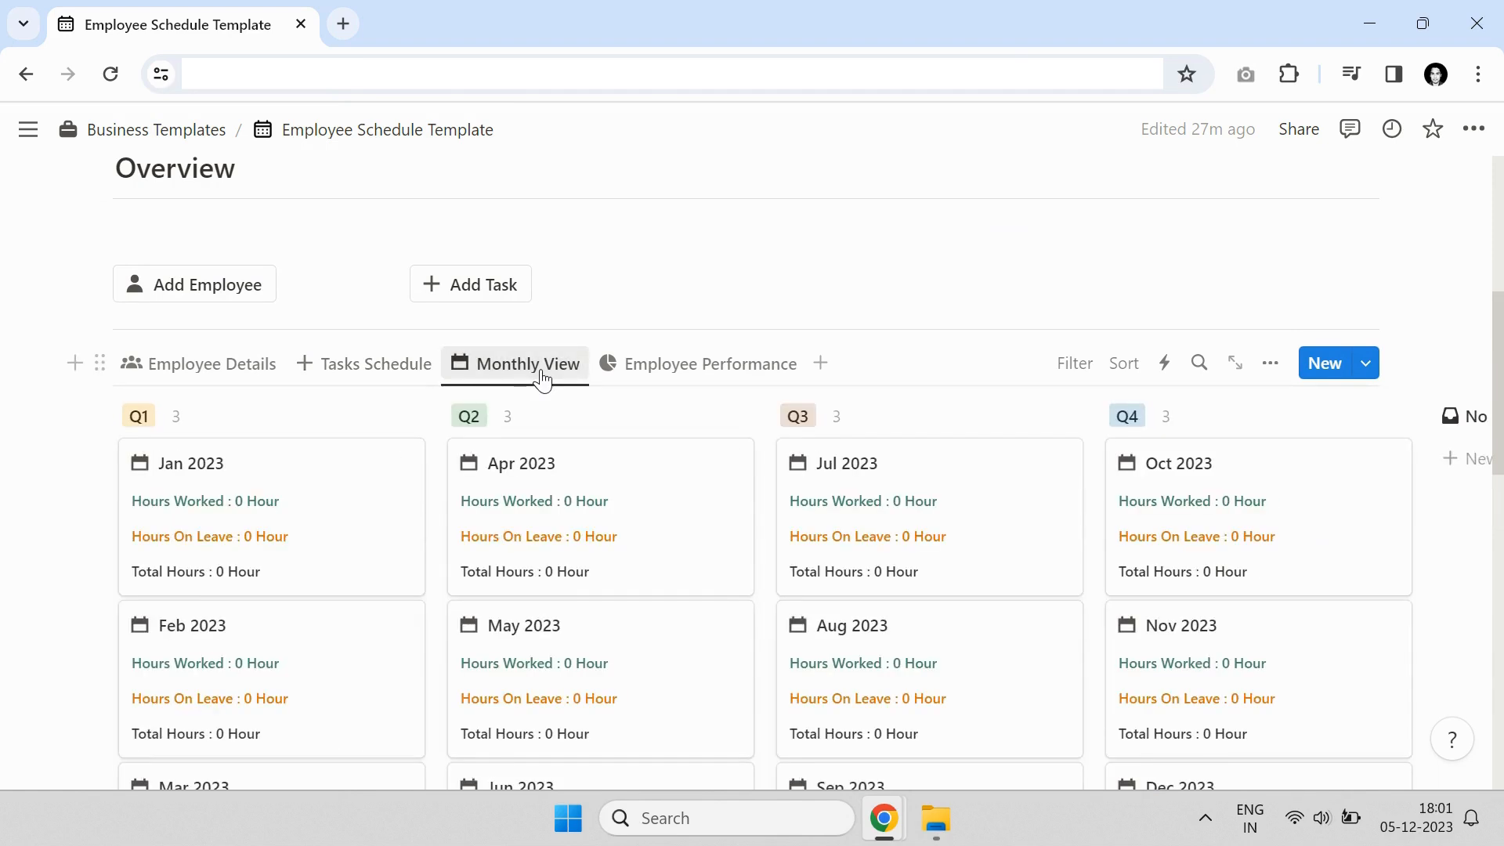
pyautogui.scroll(-1, 984, 514)
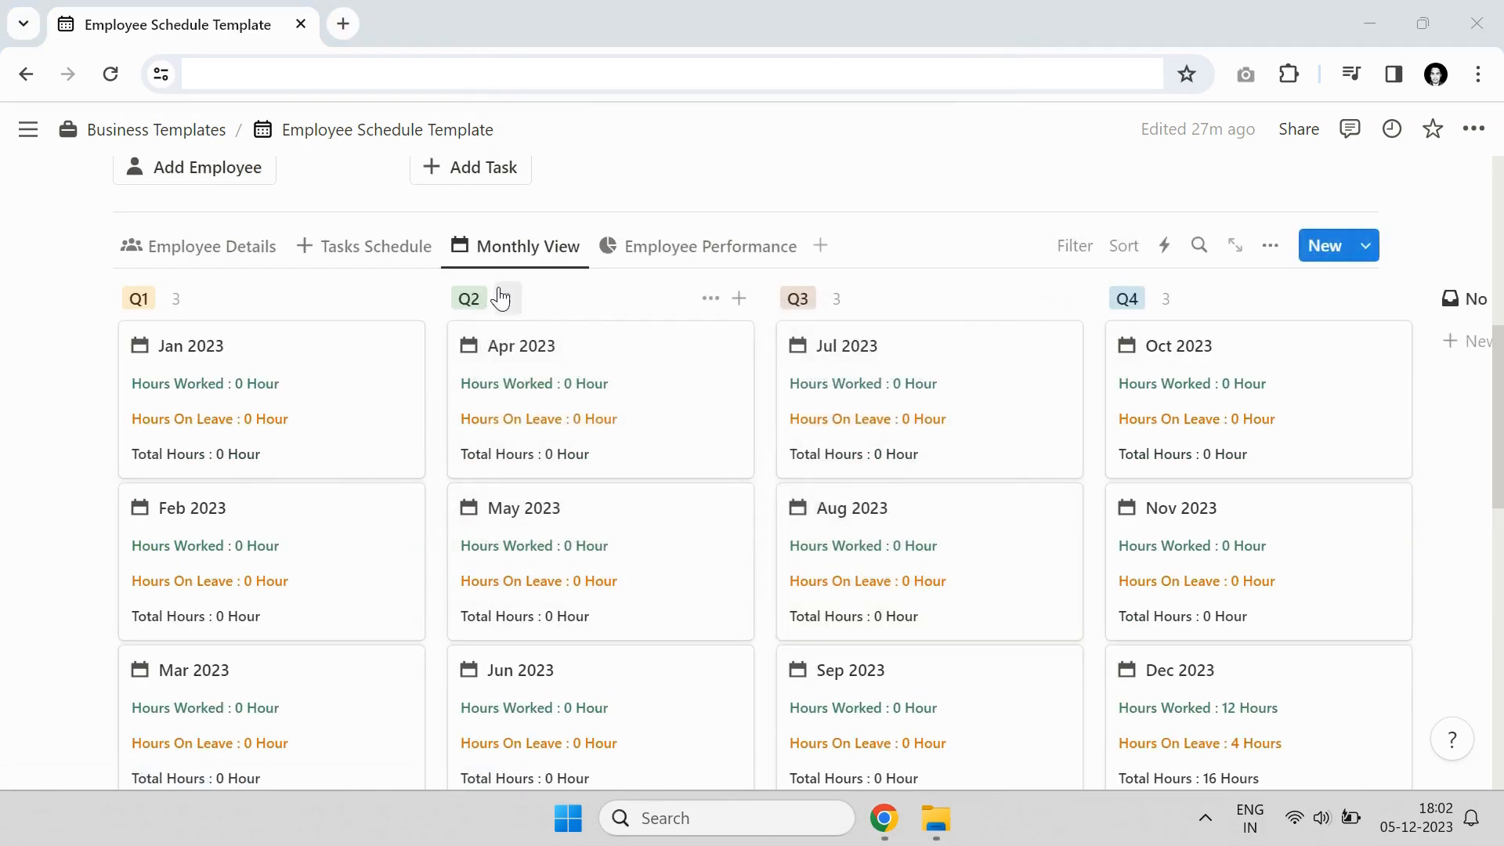
pyautogui.scroll(-2, 491, 350)
pyautogui.scroll(2, 490, 349)
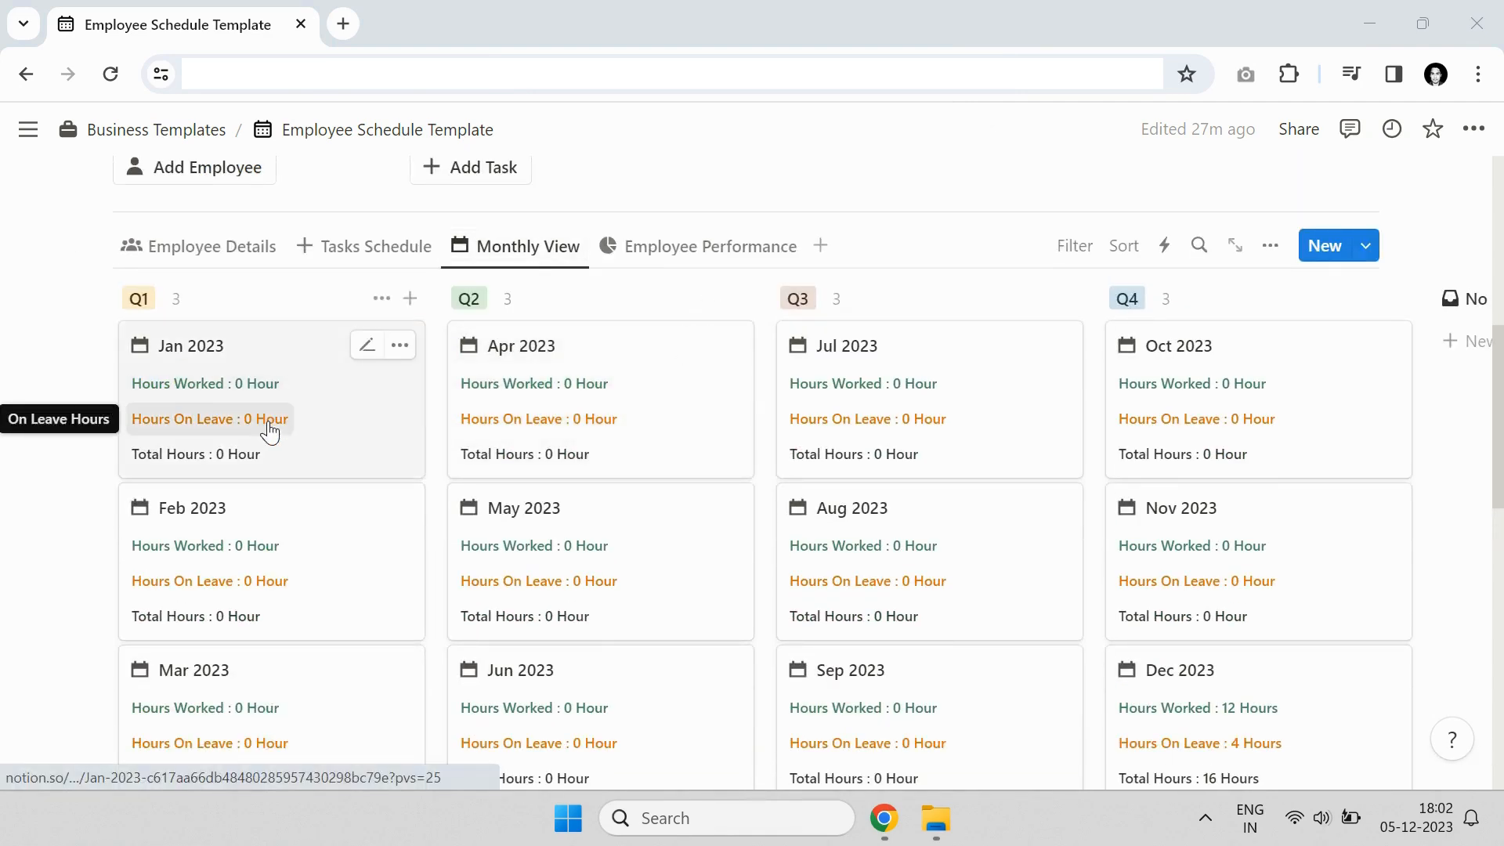
pyautogui.scroll(-1, 470, 344)
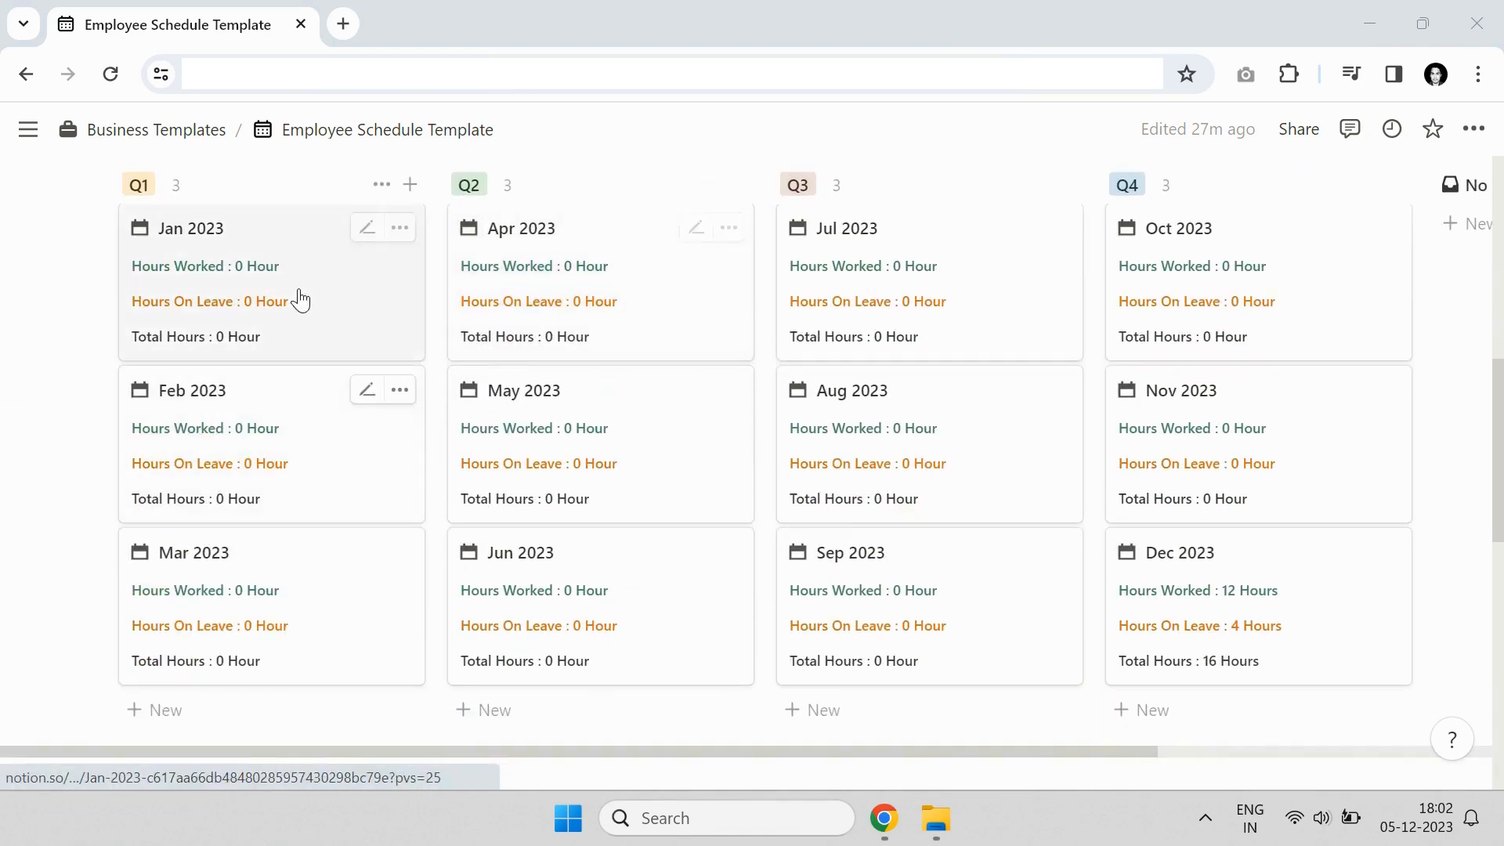
pyautogui.scroll(1, 925, 559)
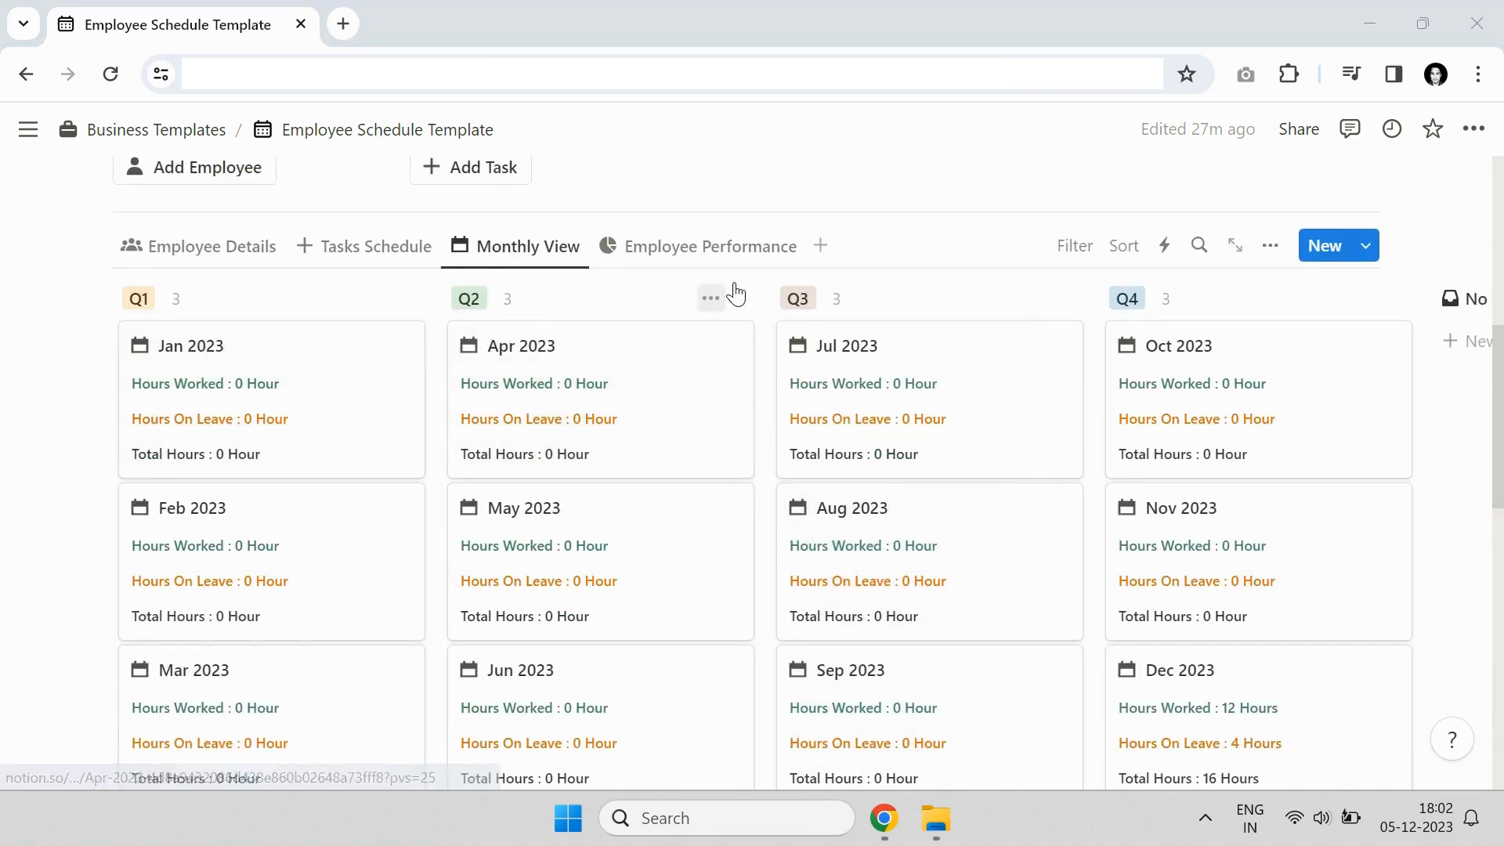
pyautogui.scroll(-1, 1100, 318)
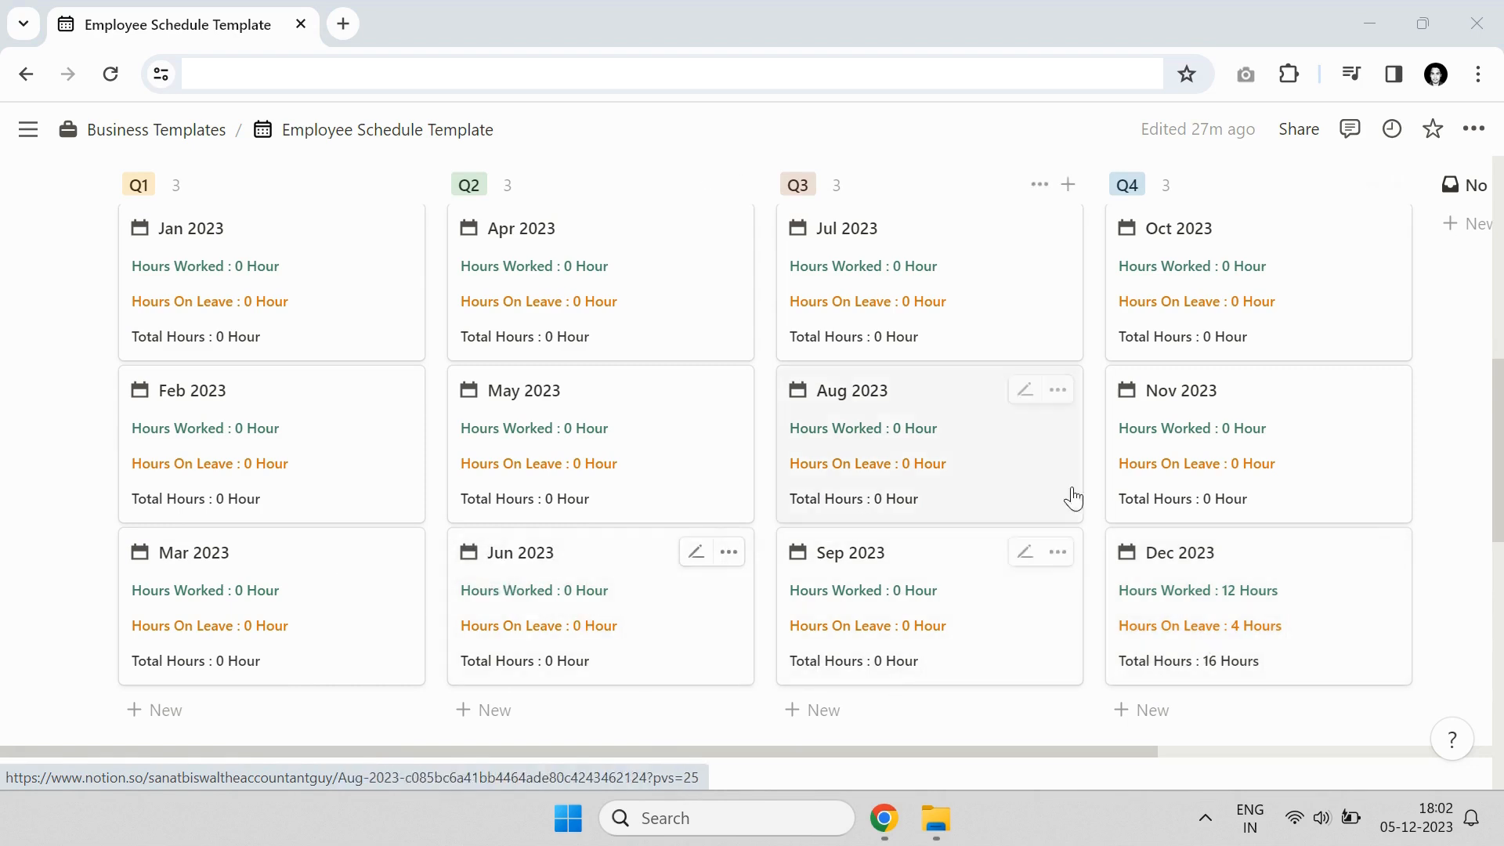
pyautogui.scroll(1, 1261, 519)
pyautogui.scroll(-1, 1262, 519)
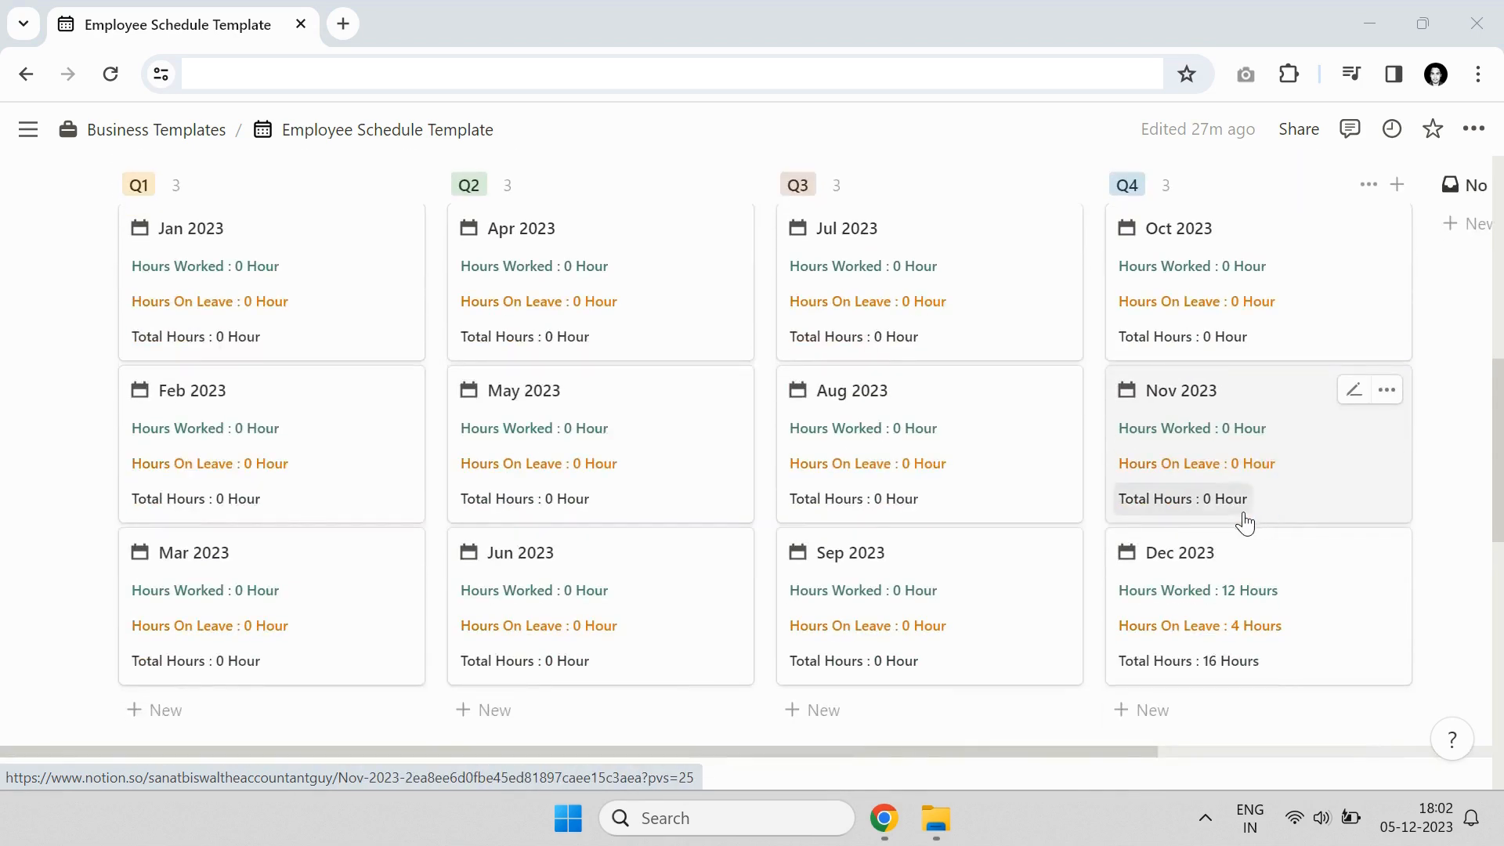
pyautogui.scroll(1, 1247, 522)
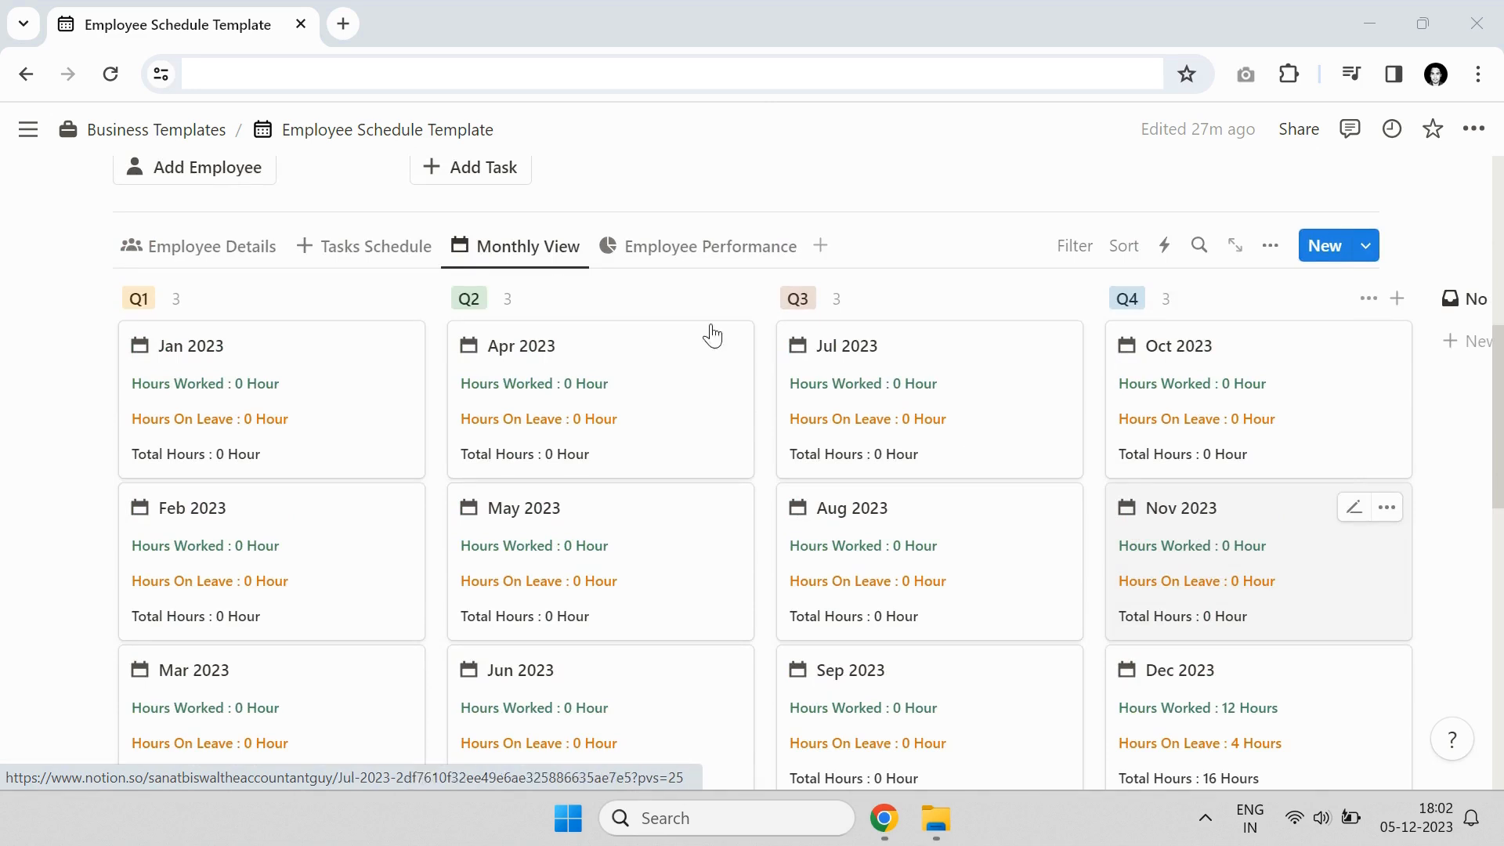
# Open the Employee Performance view and examine each employee's worked, leave and total hours by department
pyautogui.click(672, 249)
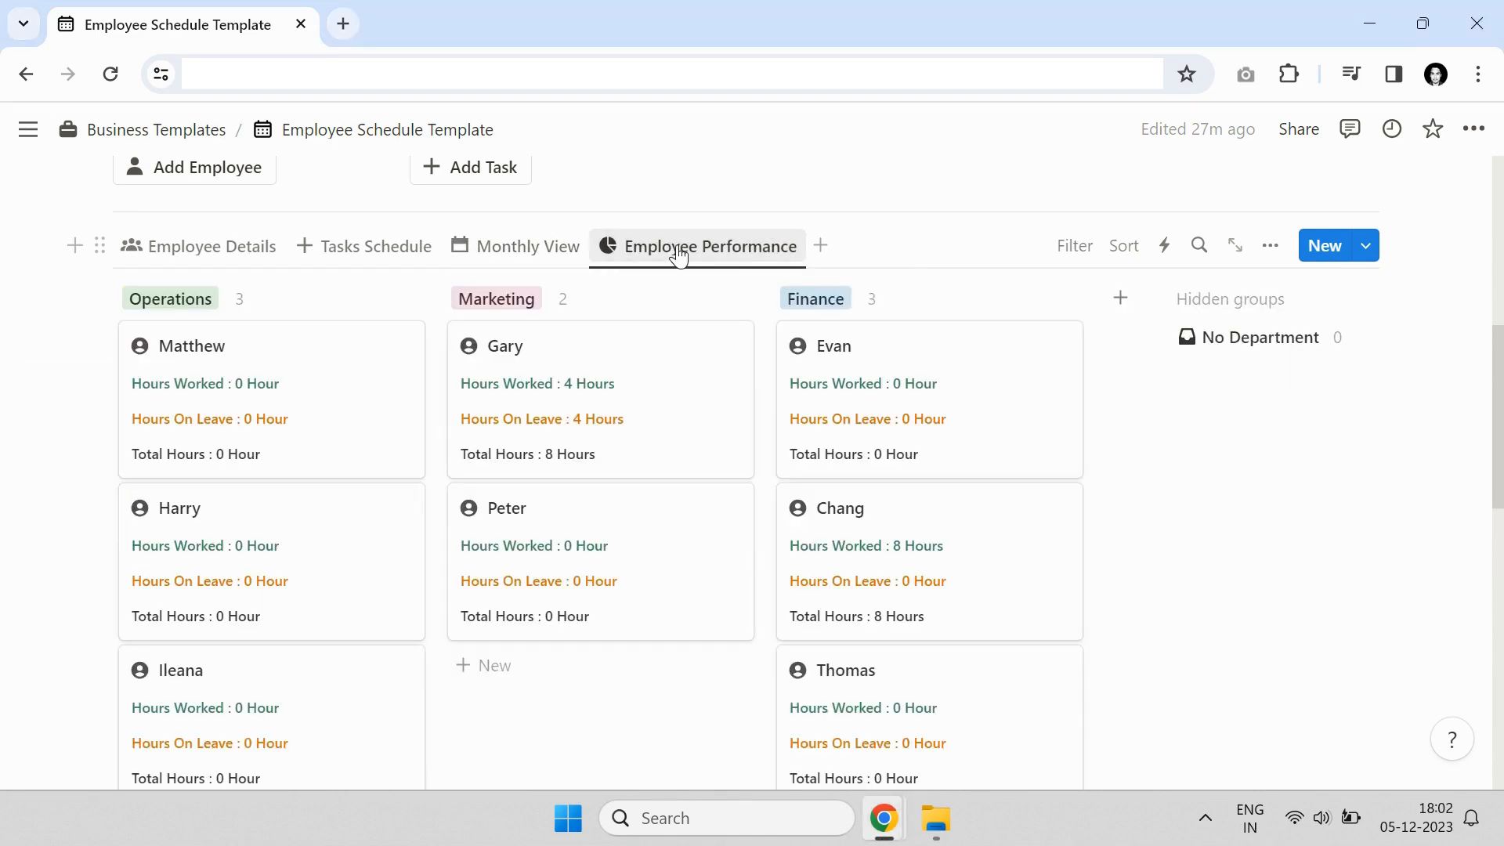
pyautogui.scroll(-1, 679, 258)
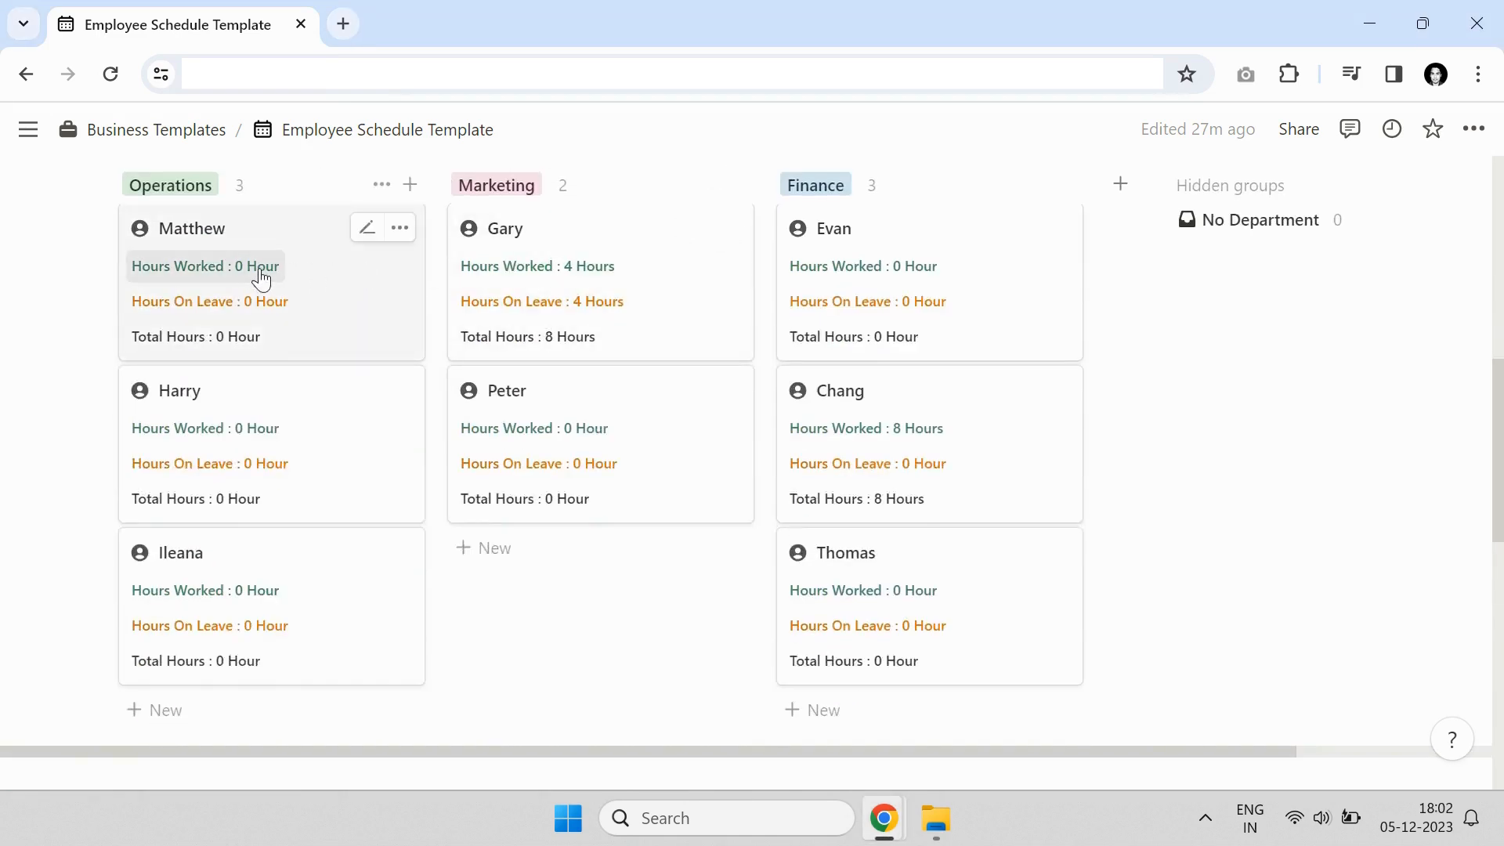
pyautogui.scroll(1, 212, 262)
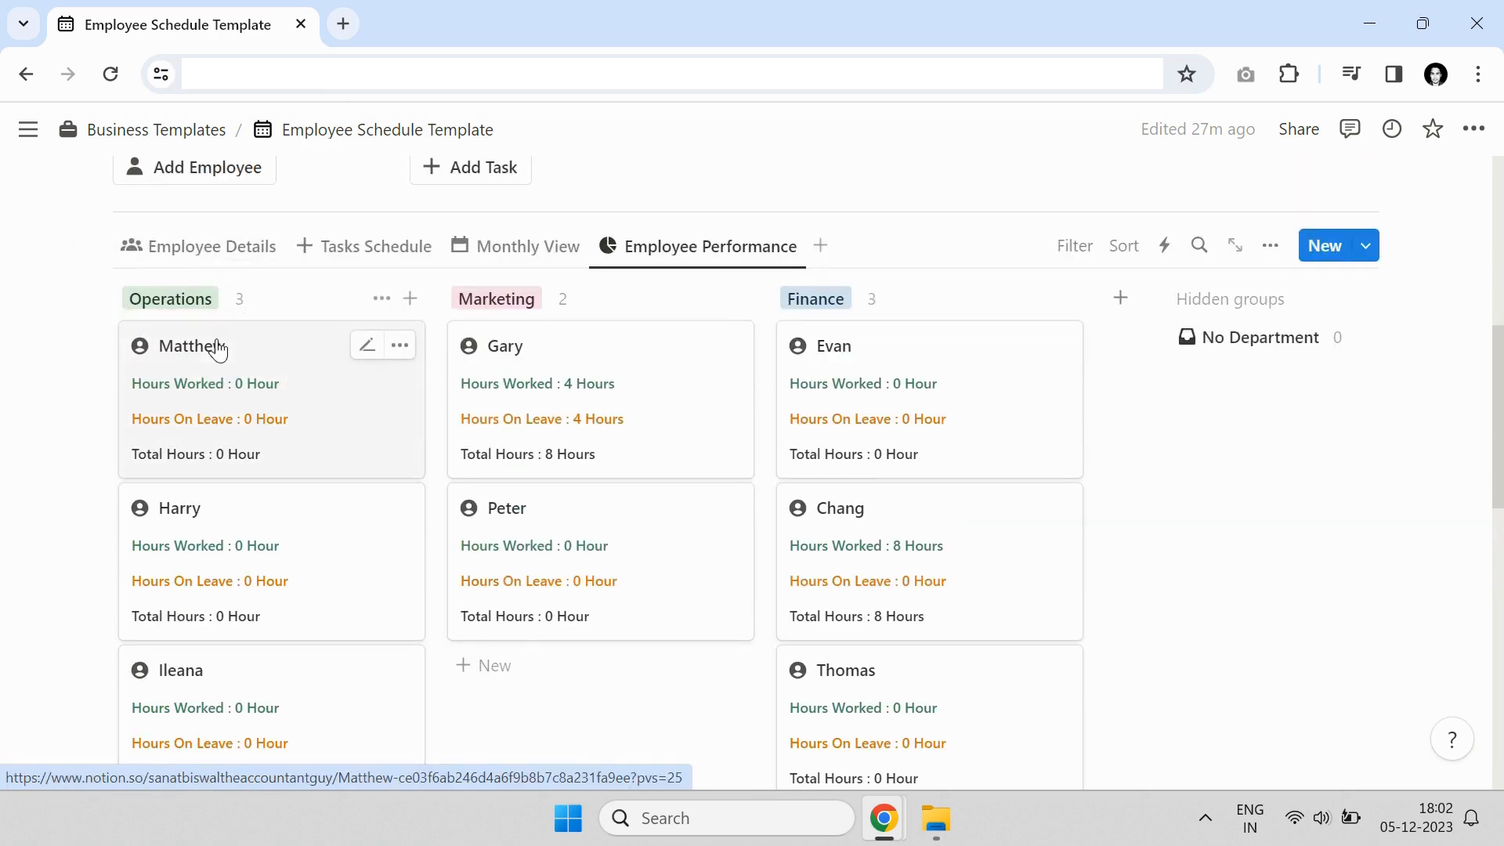
pyautogui.scroll(-1, 893, 342)
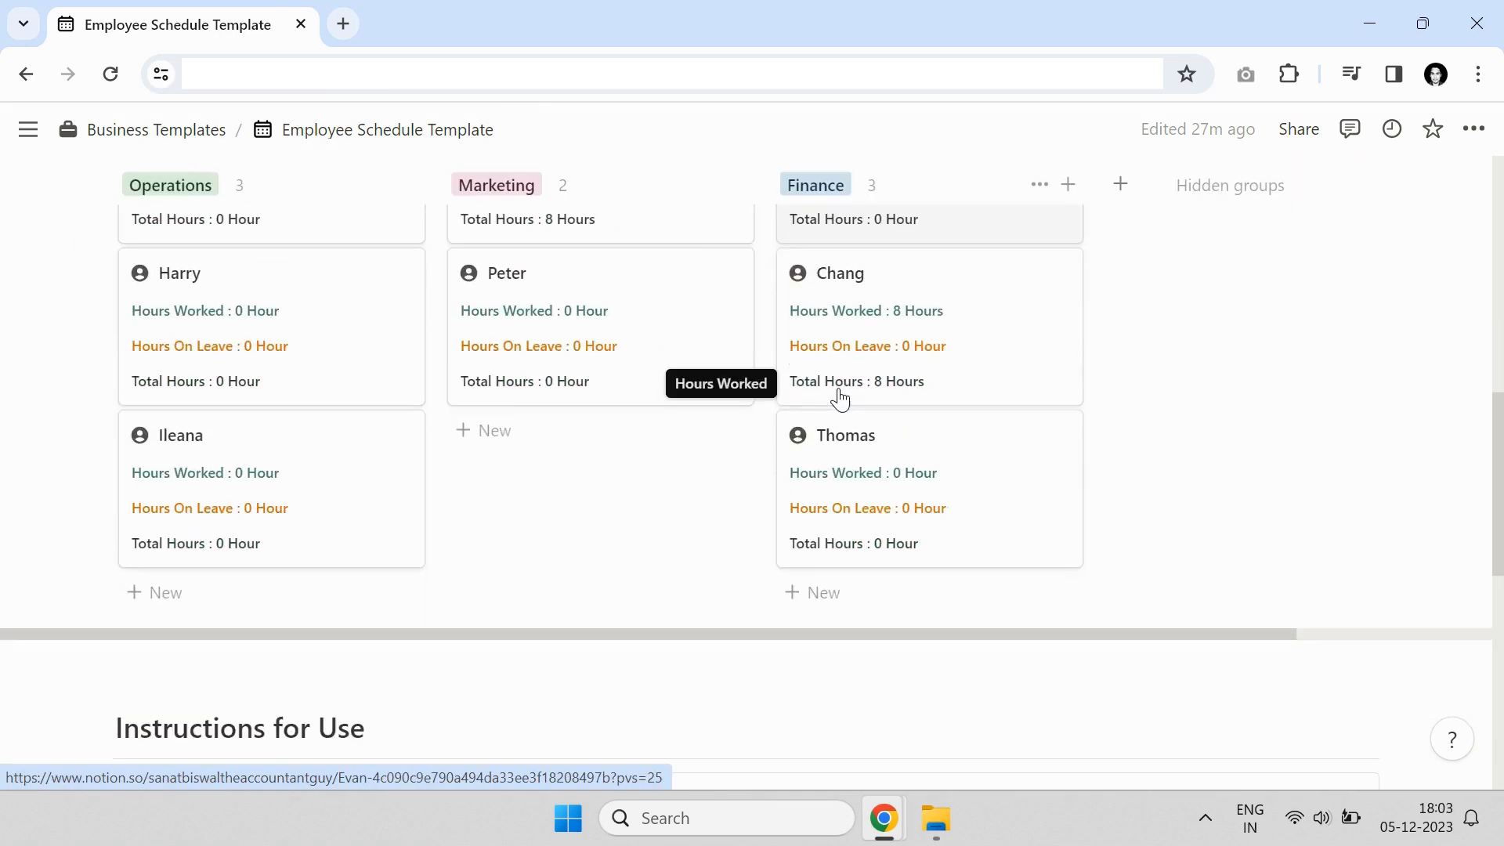
pyautogui.scroll(1, 878, 409)
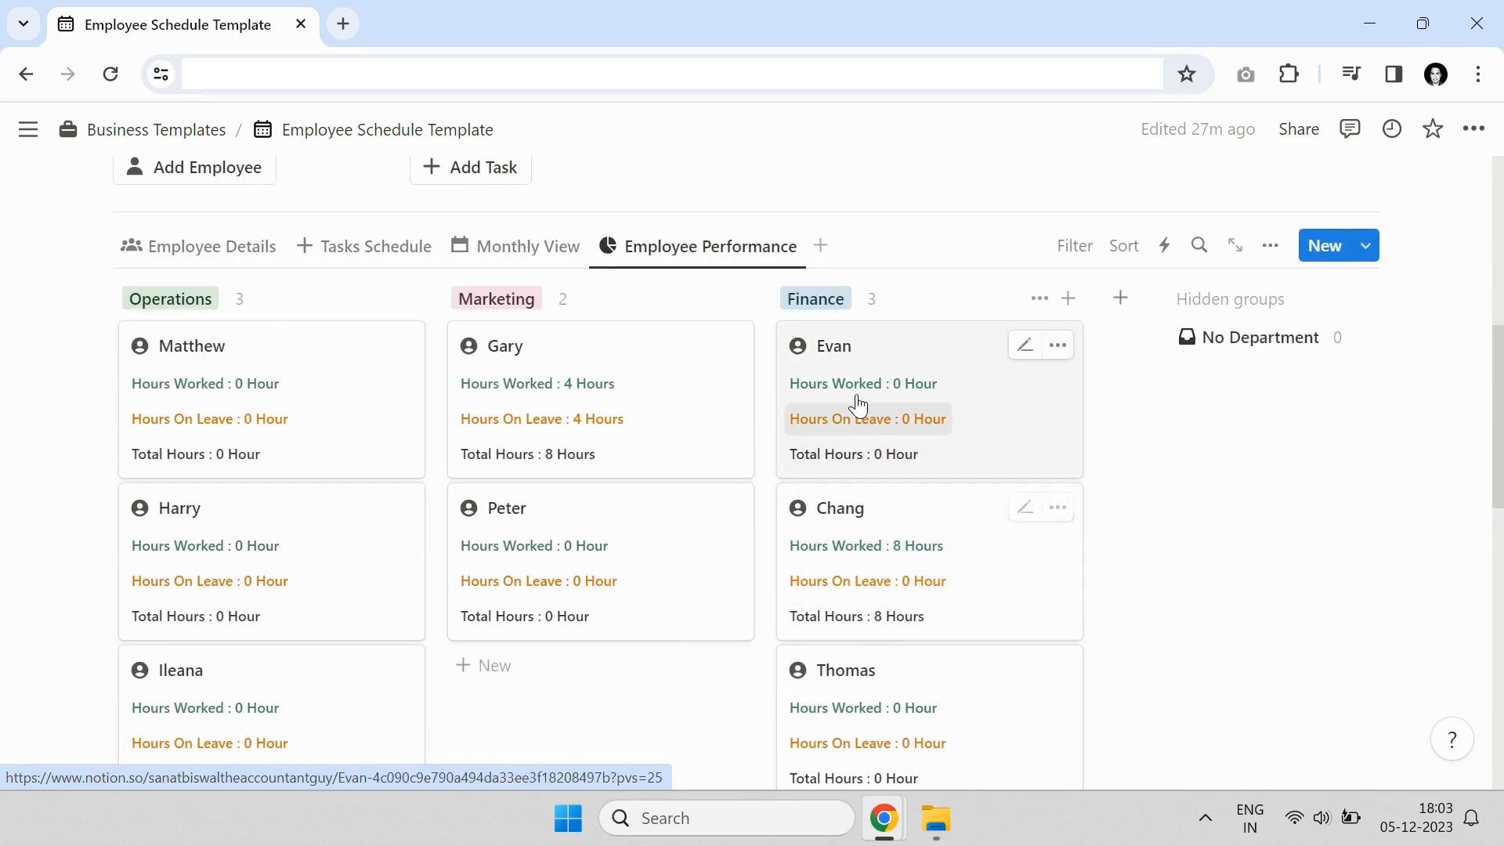
# Revisit the Monthly View, Tasks Schedule and Employee Details views, finishing with the Monthly View and Employee Performance again
pyautogui.scroll(1, 846, 380)
pyautogui.scroll(2, 843, 383)
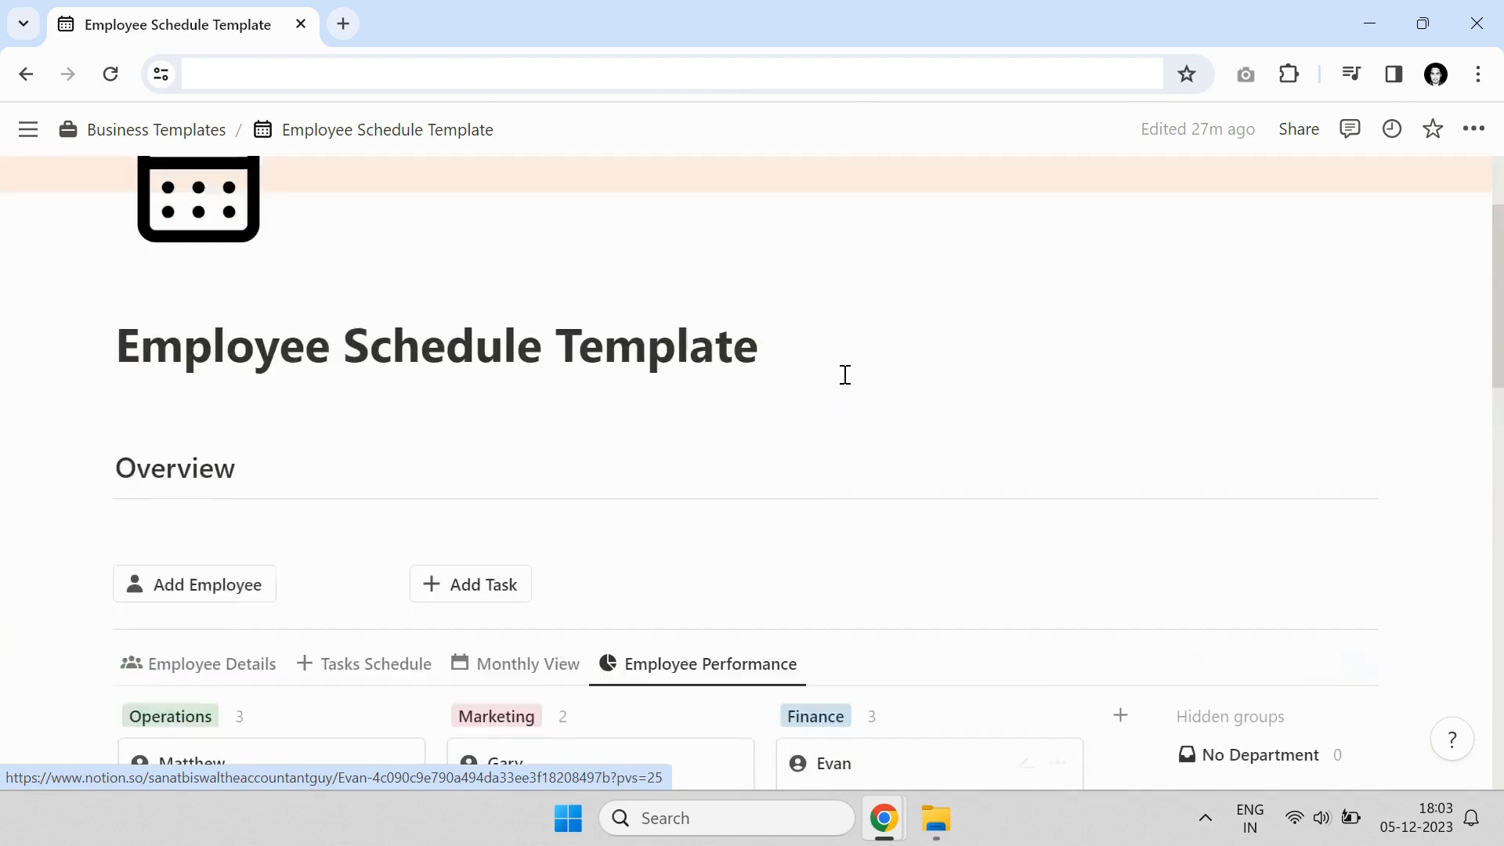
pyautogui.scroll(1, 722, 407)
pyautogui.scroll(-2, 717, 419)
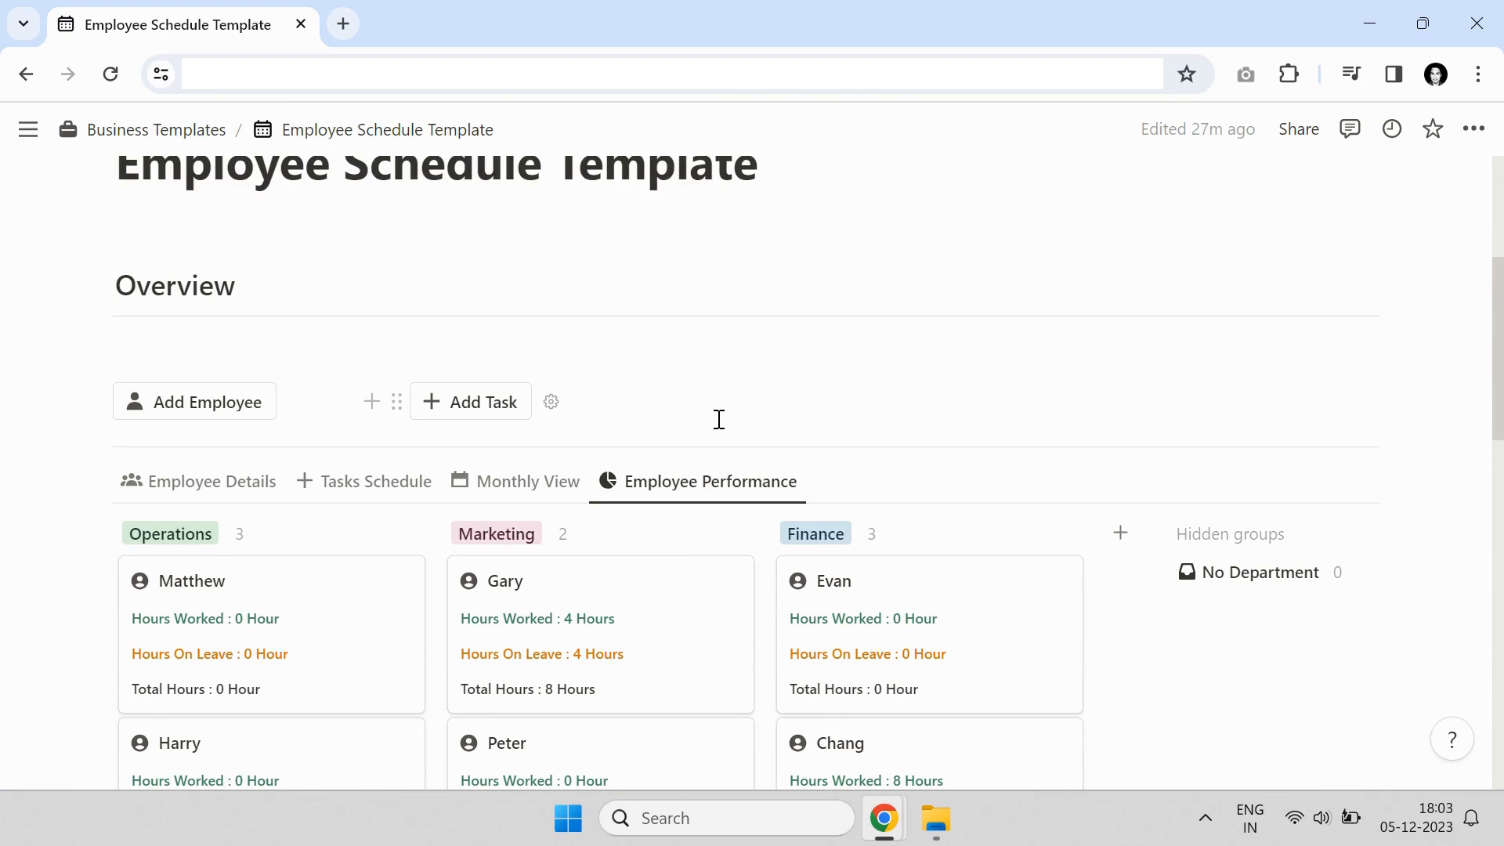
pyautogui.click(499, 493)
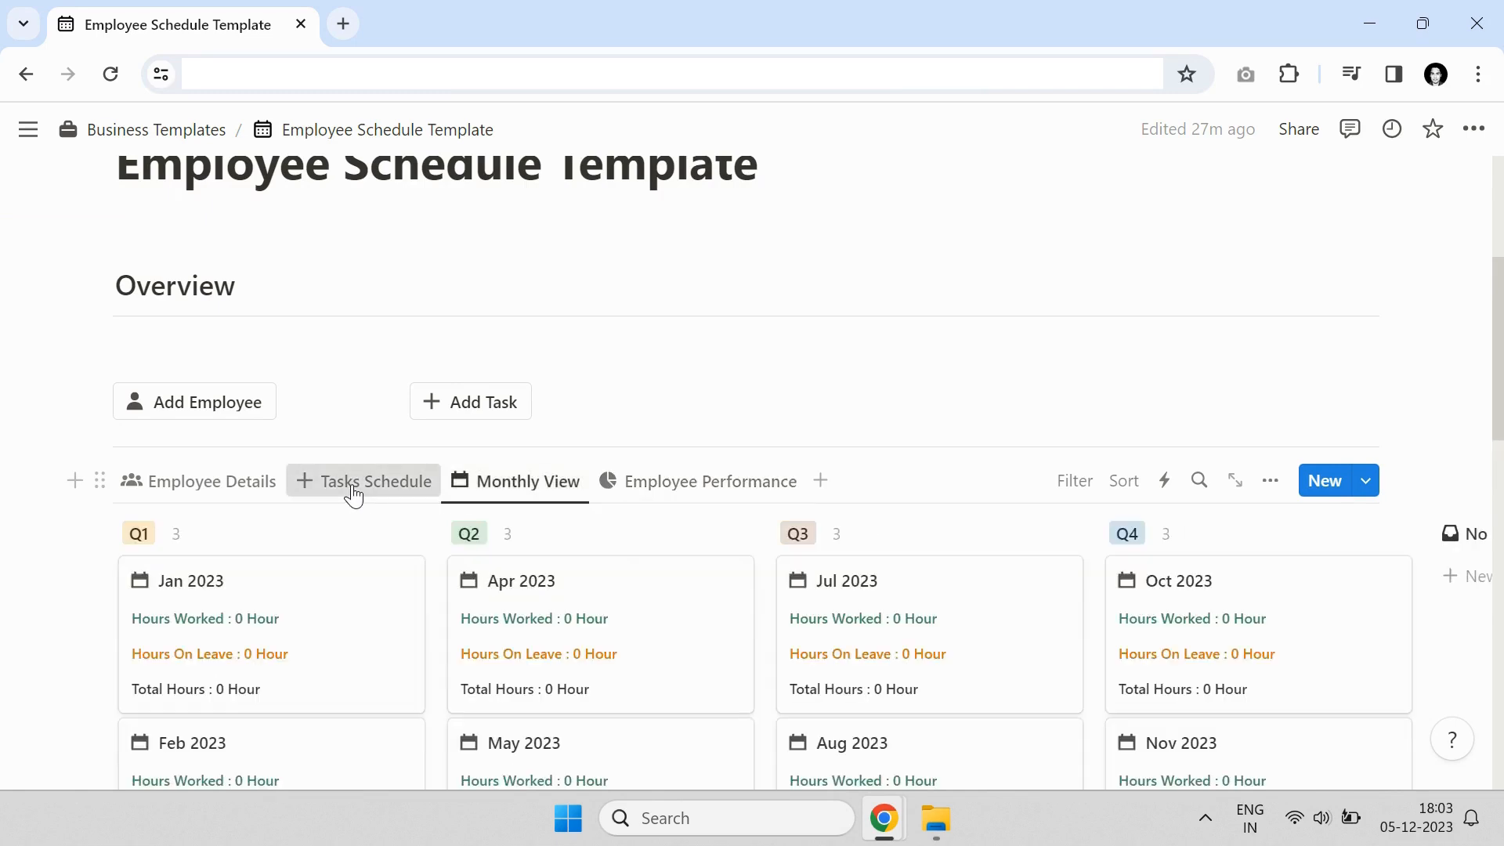
pyautogui.click(302, 492)
pyautogui.click(237, 482)
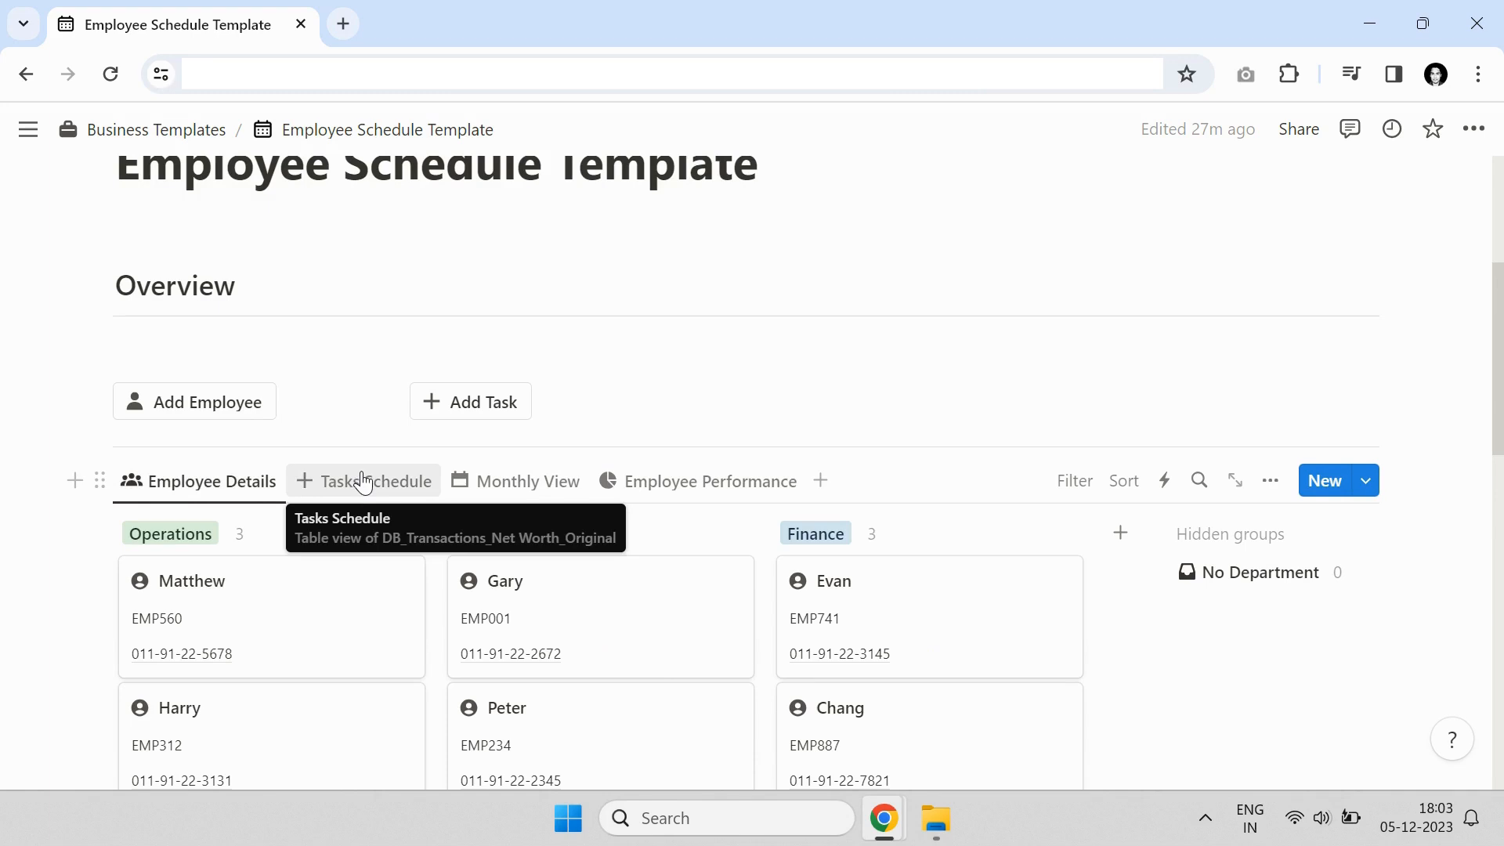
pyautogui.click(544, 481)
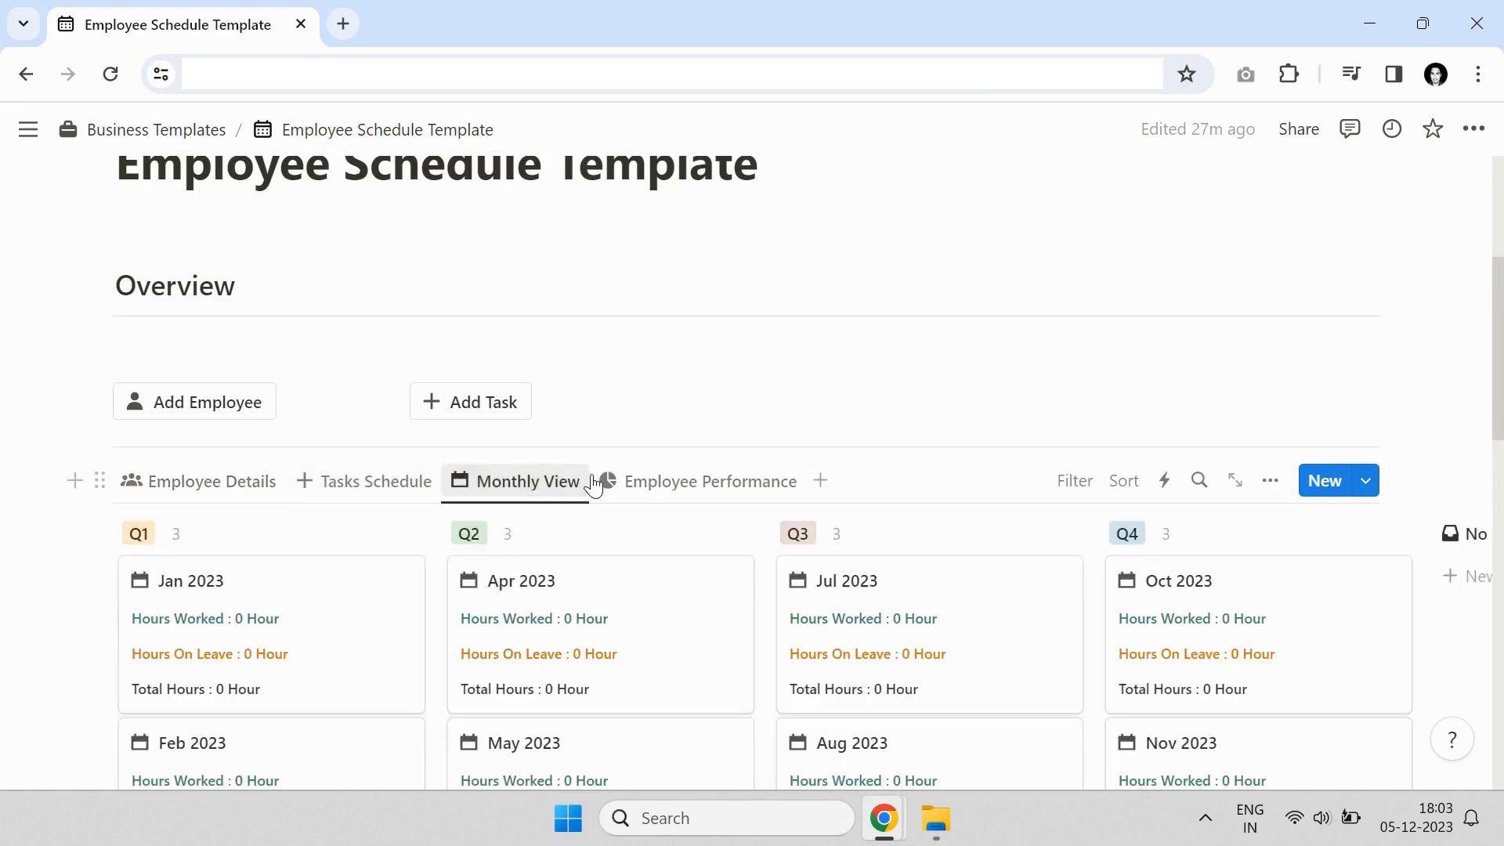
pyautogui.click(659, 484)
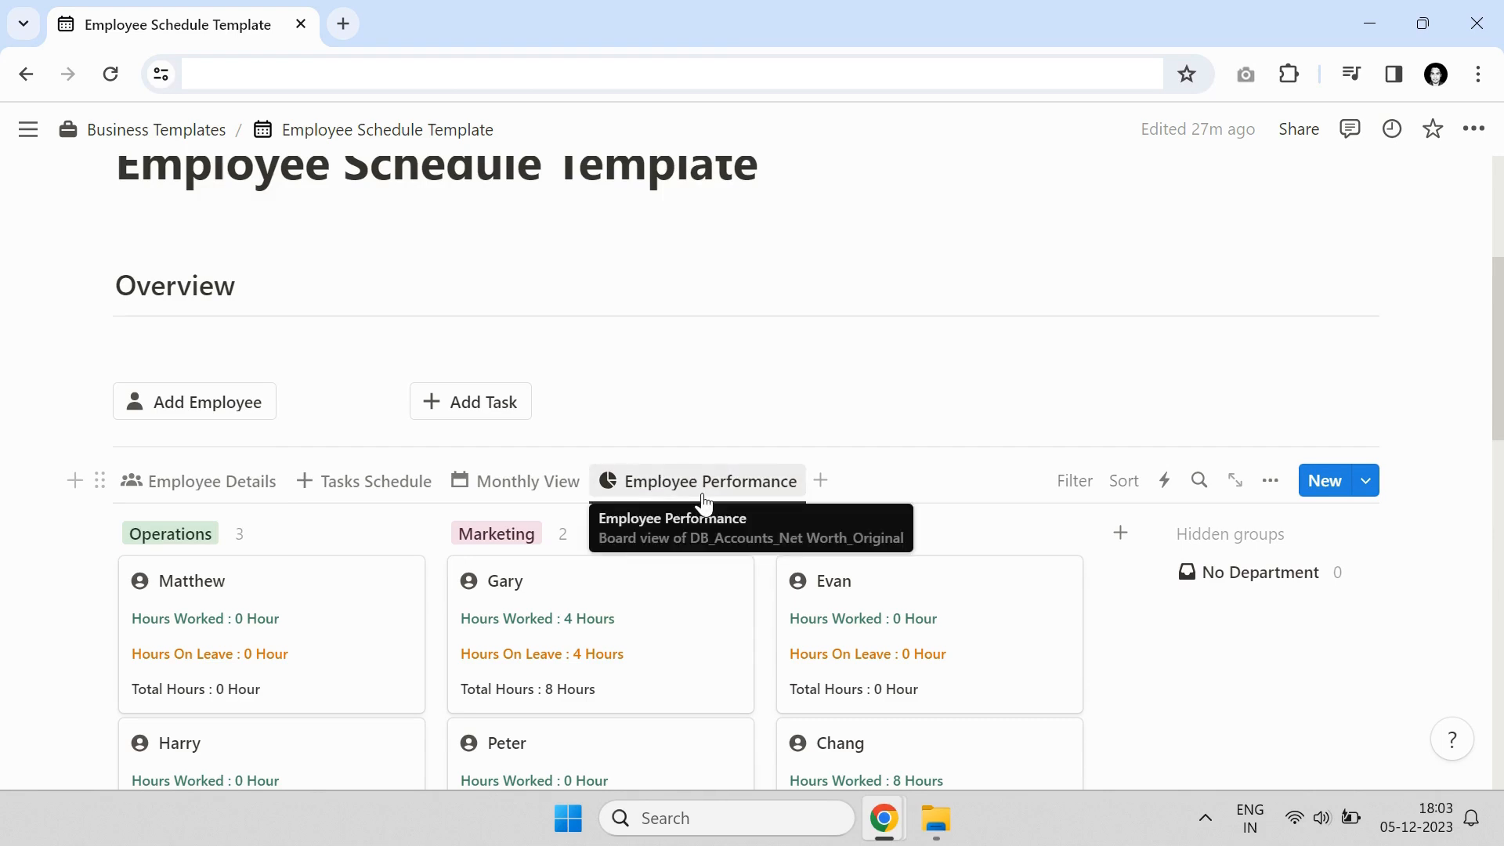
pyautogui.scroll(5, 698, 473)
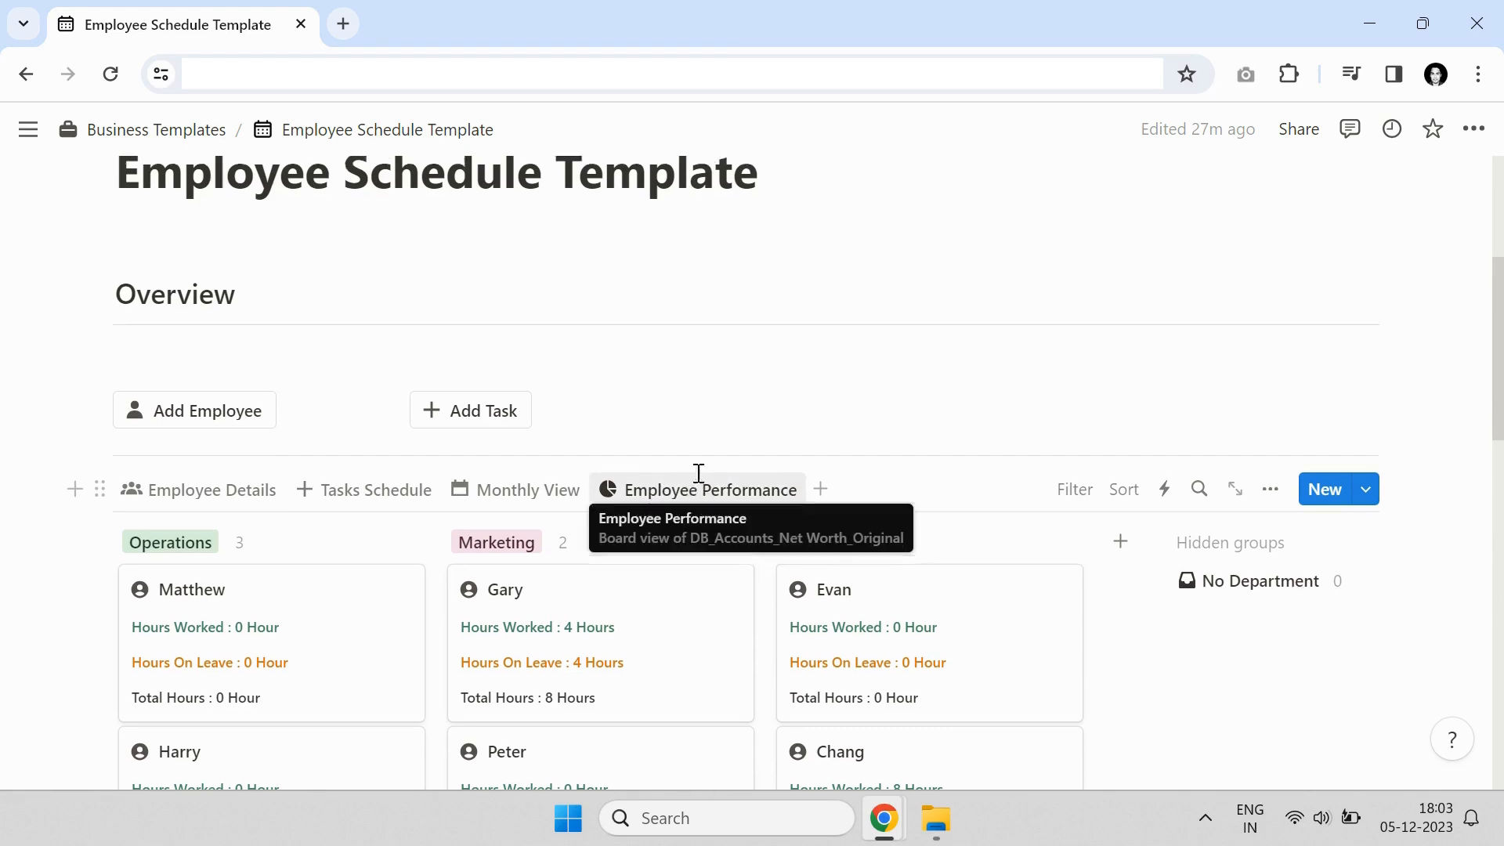